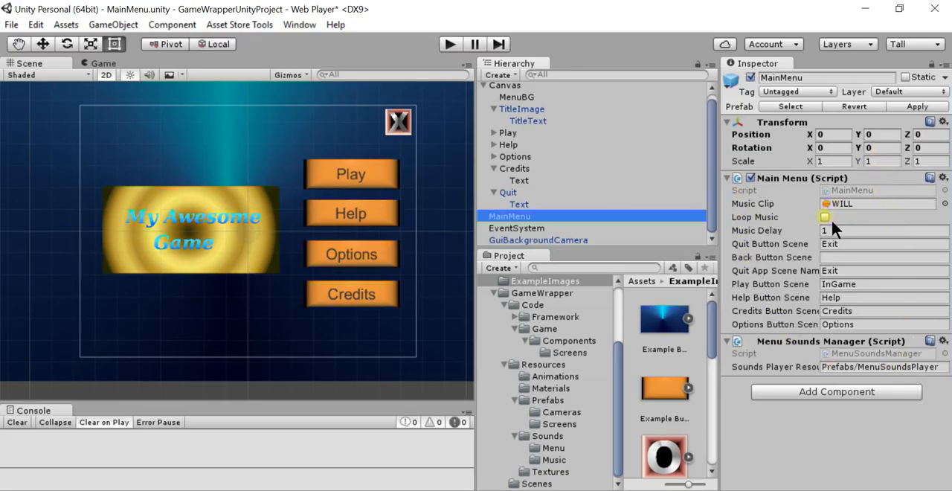
Review the MainMenu script's Loop Music option and its quit, play, help, credits and options scene names
{"action": "left_click", "coordinate": [826, 217]}
{"action": "left_click", "coordinate": [823, 218]}
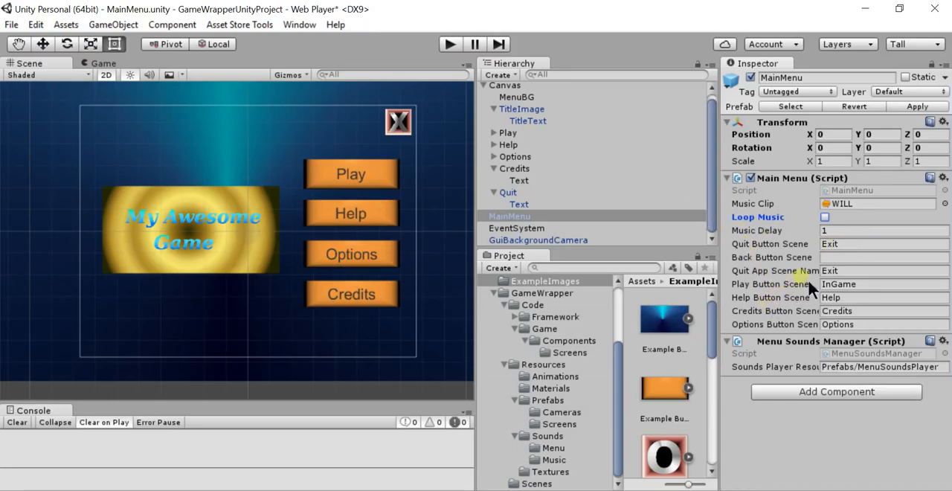
{"action": "left_click", "coordinate": [861, 274]}
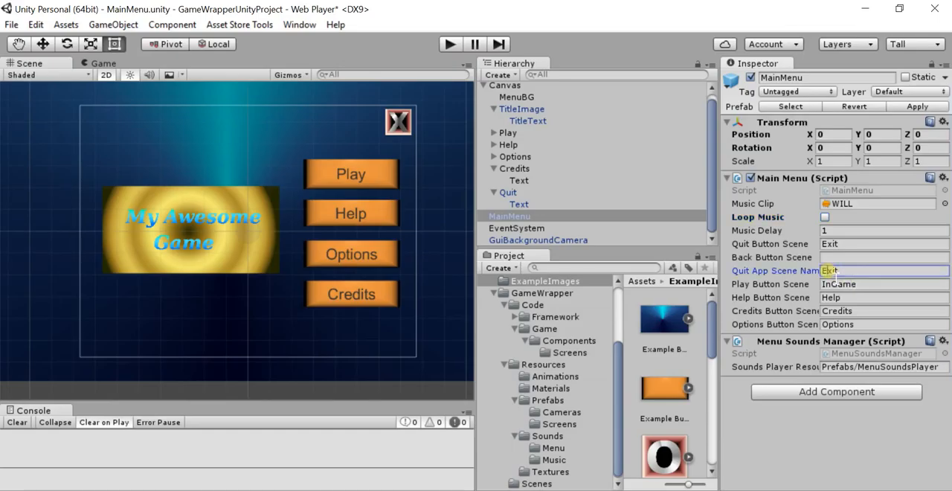
{"action": "left_click", "coordinate": [860, 274]}
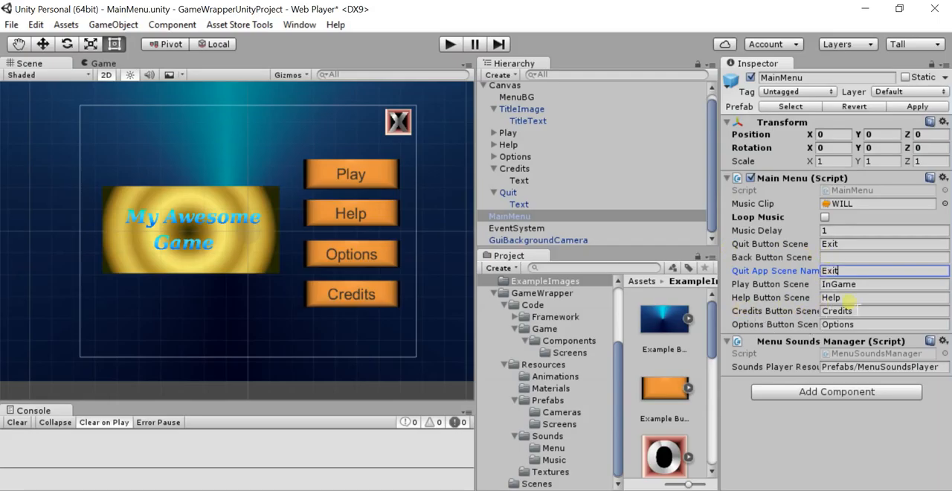
{"action": "key", "text": "Tab"}
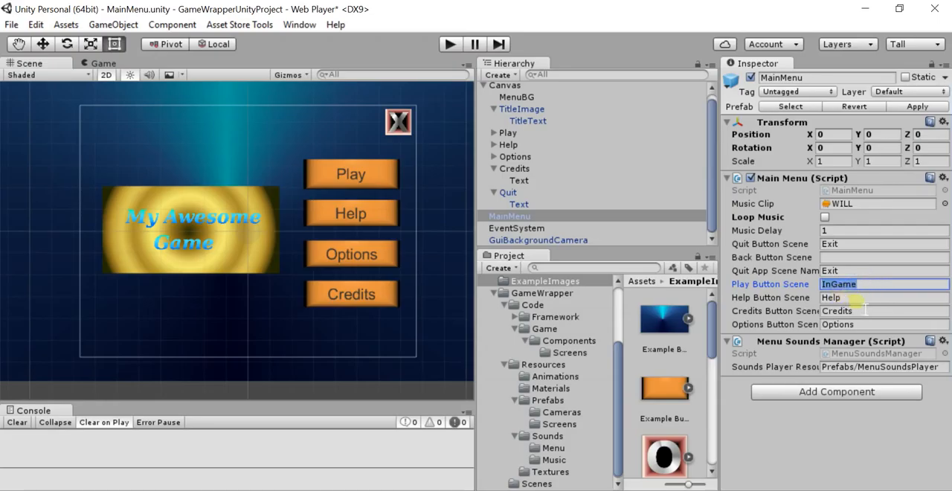
{"action": "key", "text": "Tab"}
{"action": "left_click", "coordinate": [865, 313]}
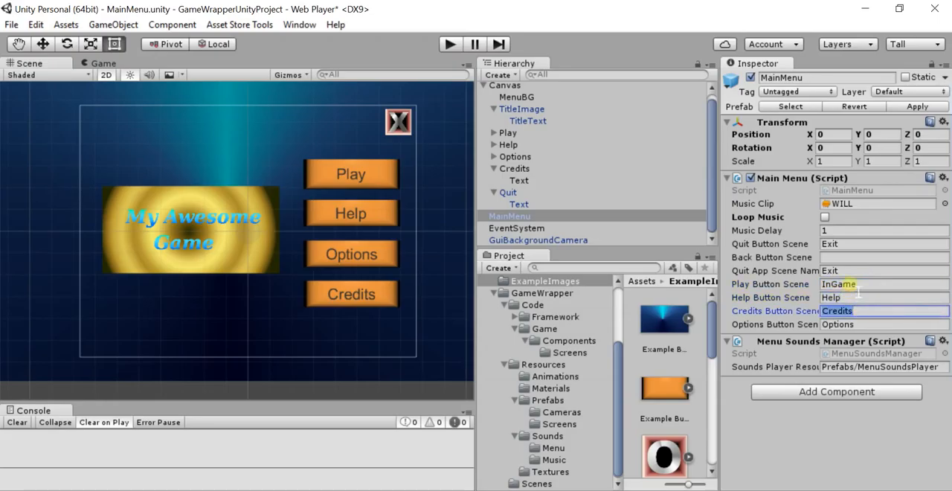
{"action": "left_click", "coordinate": [850, 285]}
{"action": "left_click", "coordinate": [843, 298]}
{"action": "left_click", "coordinate": [852, 312]}
{"action": "left_click", "coordinate": [855, 326]}
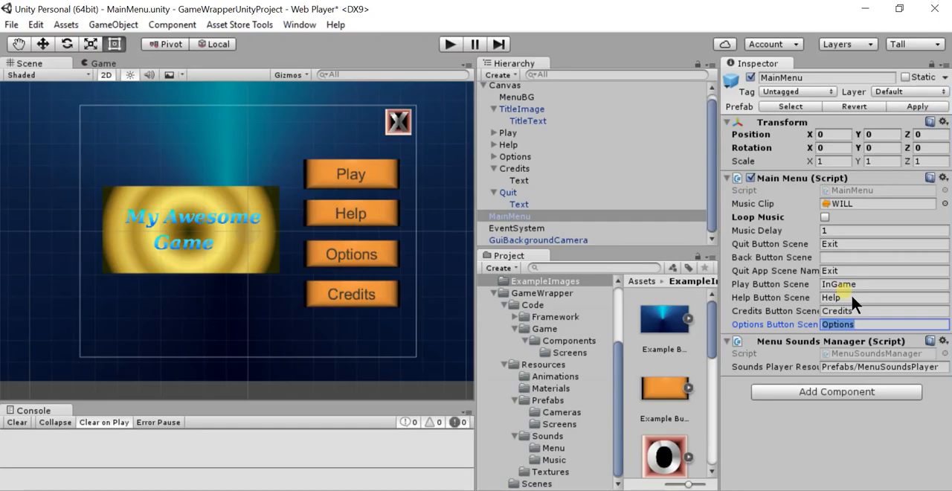
Search the project assets for "splash" and open the Splash scene
{"action": "left_click", "coordinate": [601, 266]}
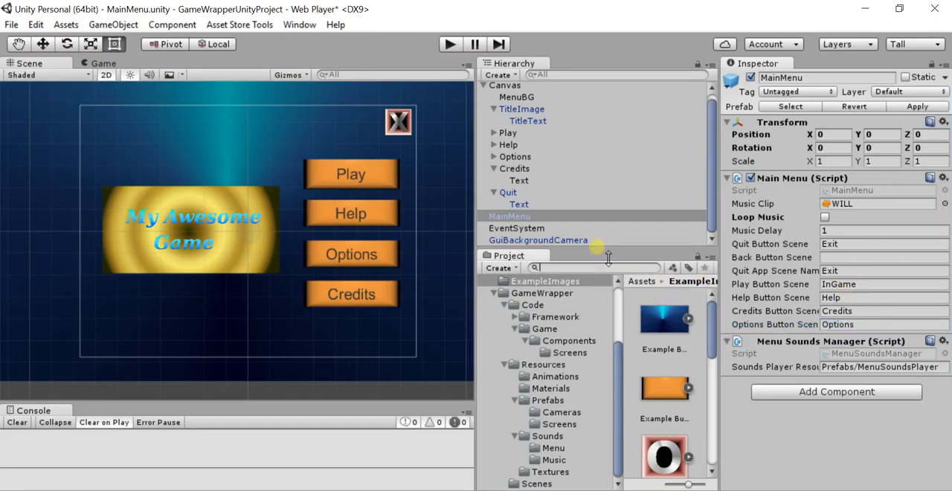
{"action": "type", "text": "splash"}
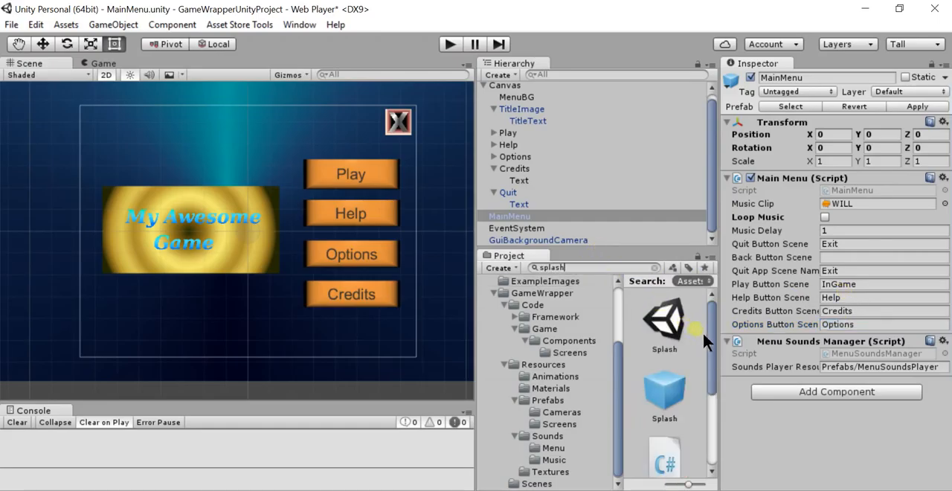
{"action": "double_click", "coordinate": [680, 322]}
{"action": "left_click", "coordinate": [459, 291]}
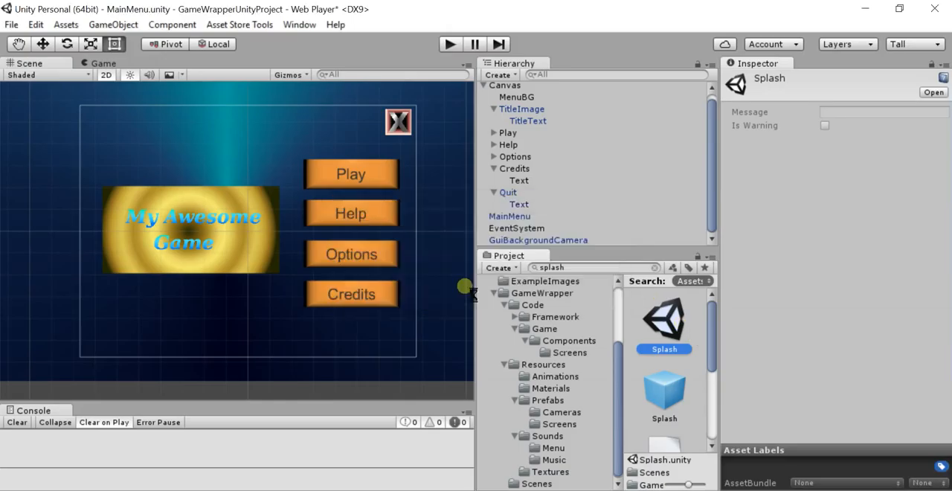
Examine the Splash object's game start delay, start sound, start scene and menu scene settings
{"action": "left_click", "coordinate": [506, 92]}
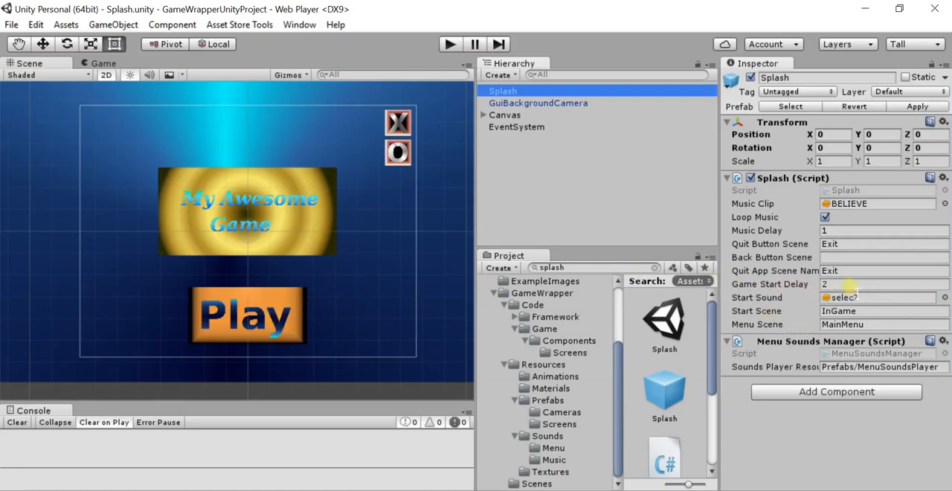
{"action": "left_click", "coordinate": [854, 285]}
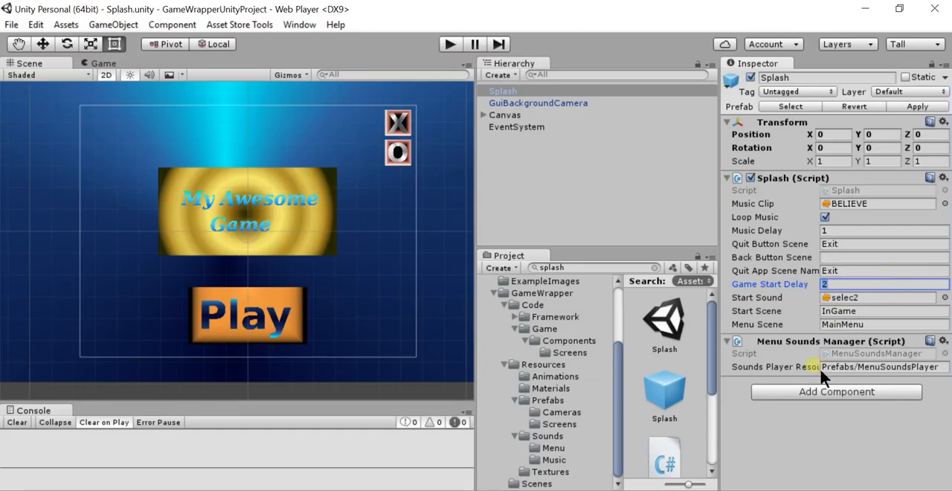
{"action": "left_click", "coordinate": [848, 300]}
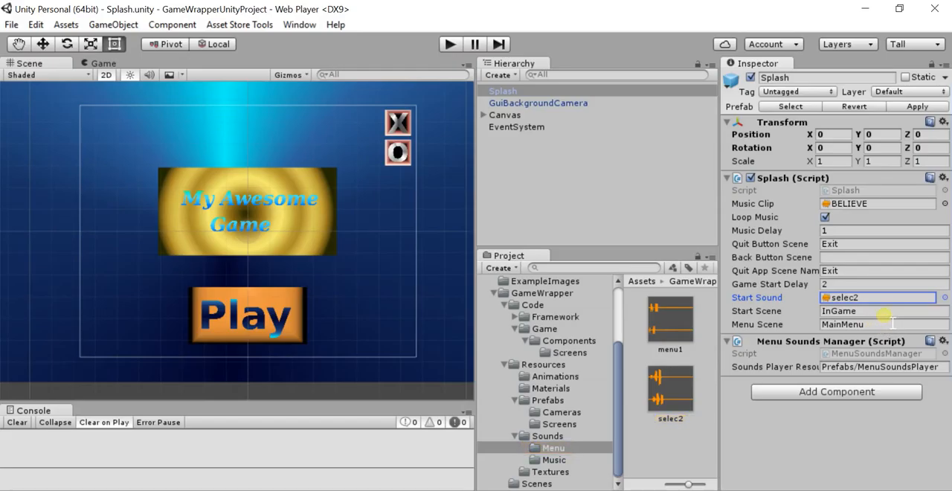
{"action": "left_click", "coordinate": [837, 312]}
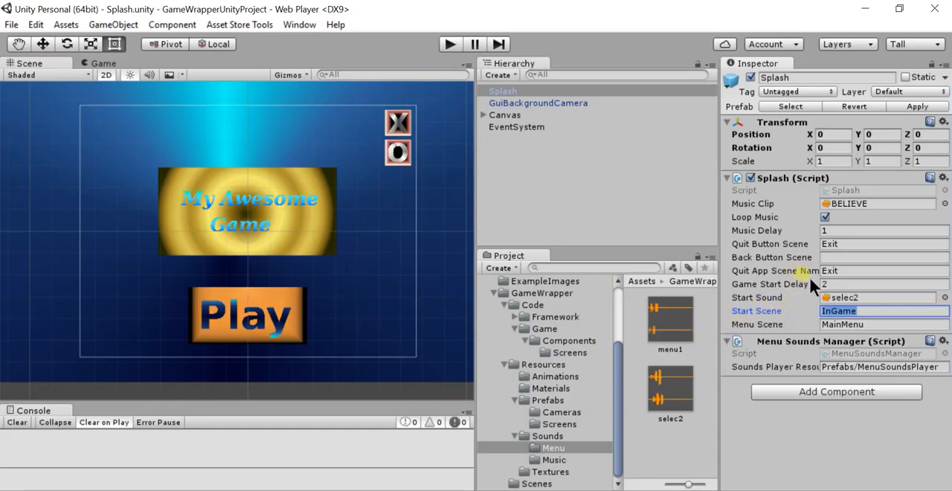
{"action": "left_click", "coordinate": [847, 325]}
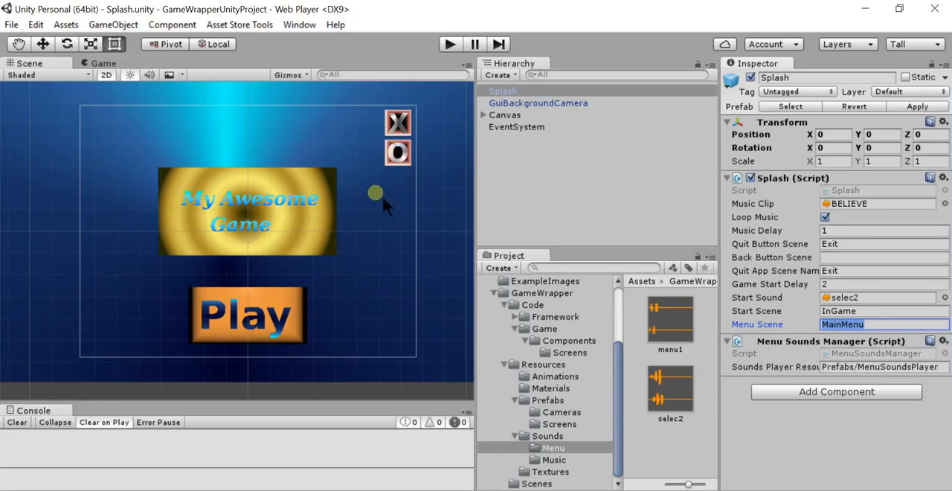
Search the project assets for "help" and open the Help scene
{"action": "left_click", "coordinate": [592, 271]}
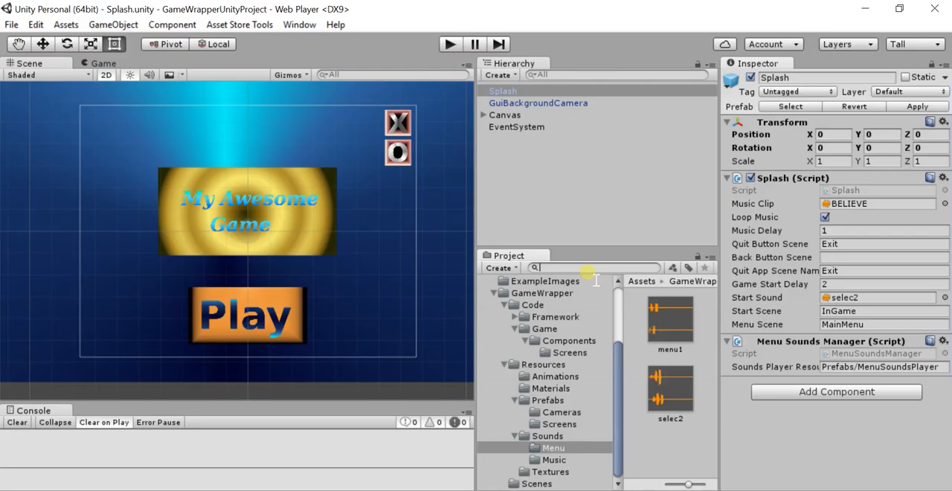
{"action": "type", "text": "help"}
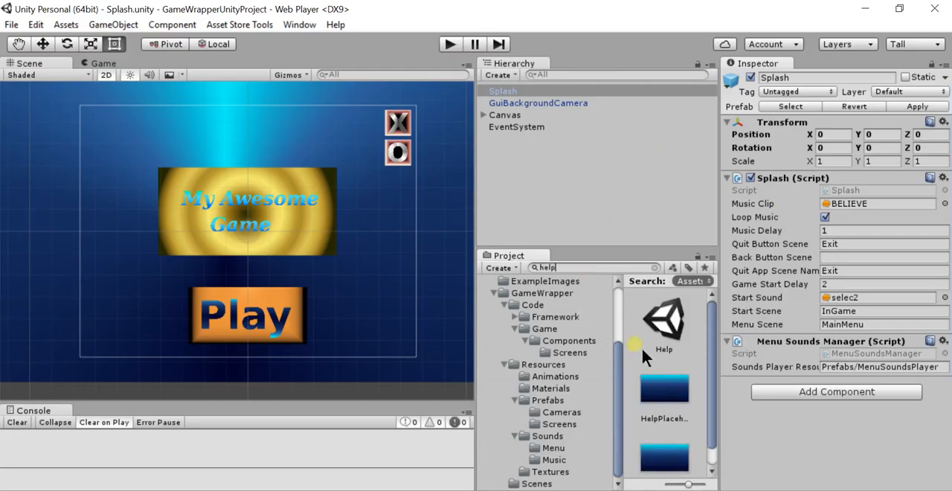
{"action": "double_click", "coordinate": [663, 327]}
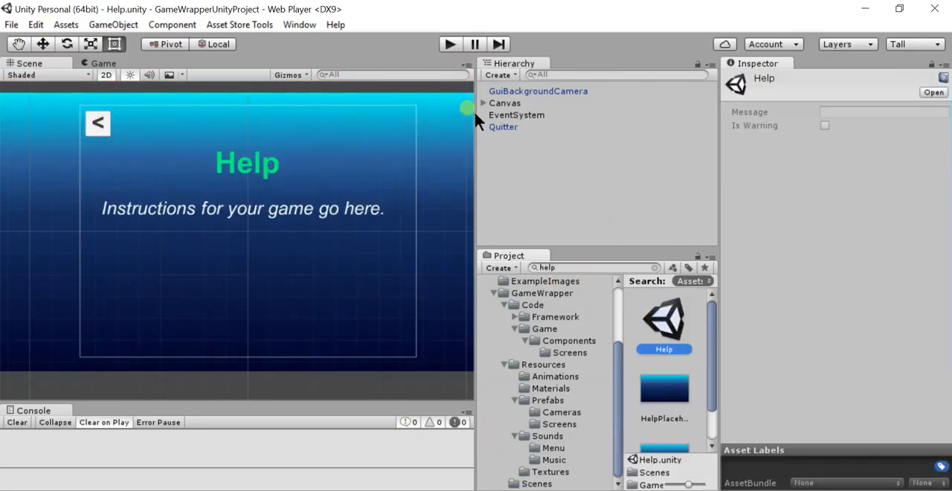
Replace the source image of the Help scene's BG object with Example Background from the ExampleImages folder
{"action": "left_click", "coordinate": [452, 178]}
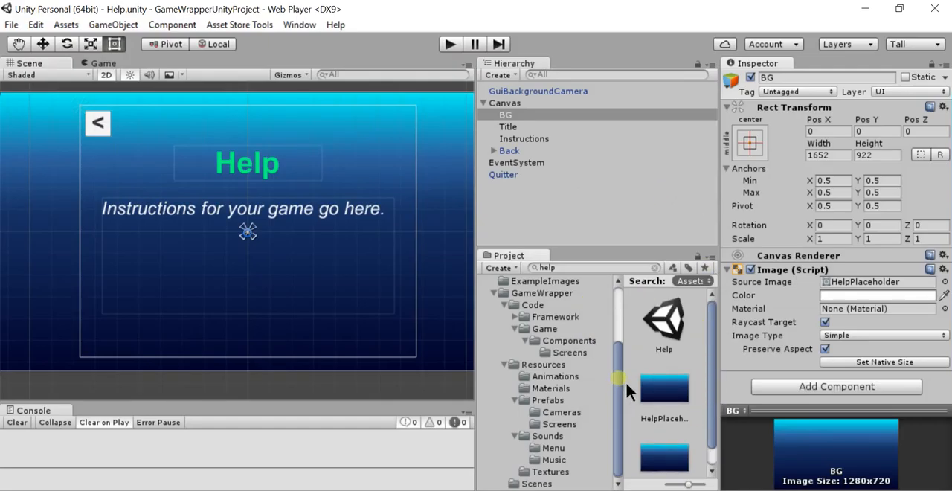
{"action": "left_click_drag", "start_coordinate": [622, 380], "coordinate": [622, 390]}
{"action": "left_click", "coordinate": [556, 283]}
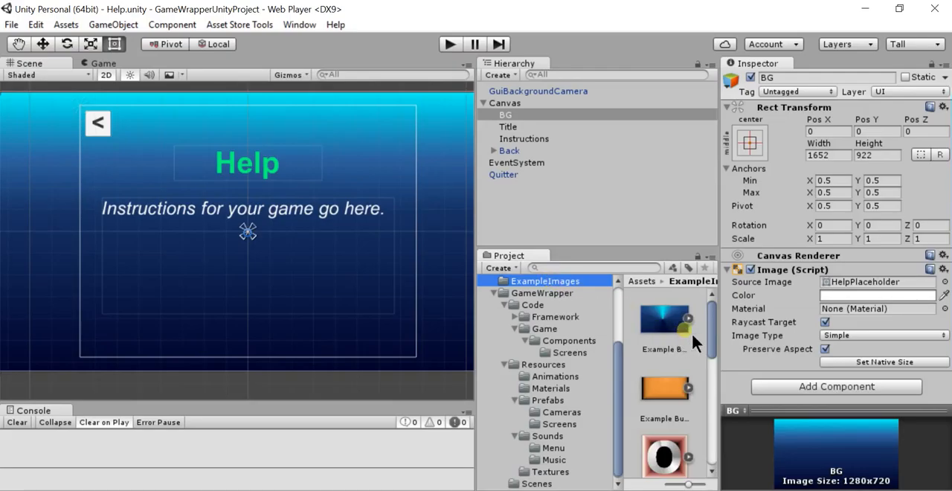
{"action": "left_click_drag", "start_coordinate": [671, 335], "coordinate": [860, 288]}
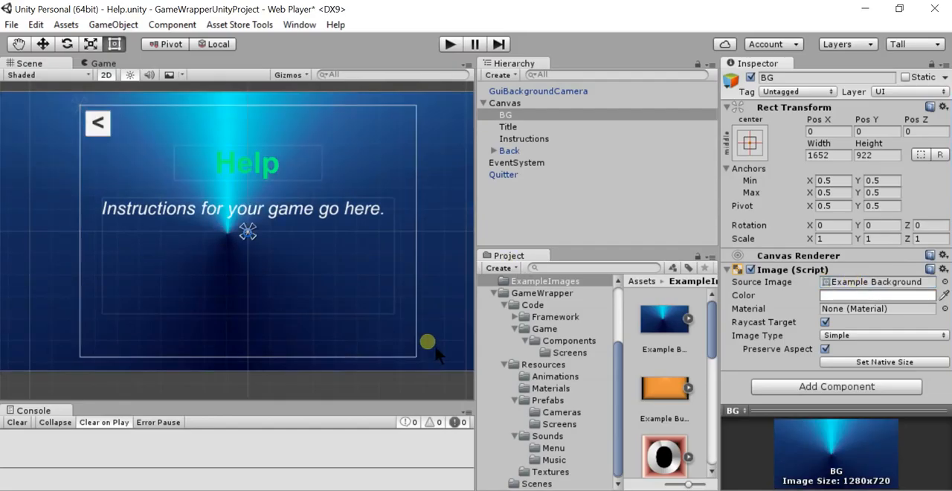
Set the Back button's source image to the orange example button background and apply the change to its prefab
{"action": "left_click", "coordinate": [100, 125]}
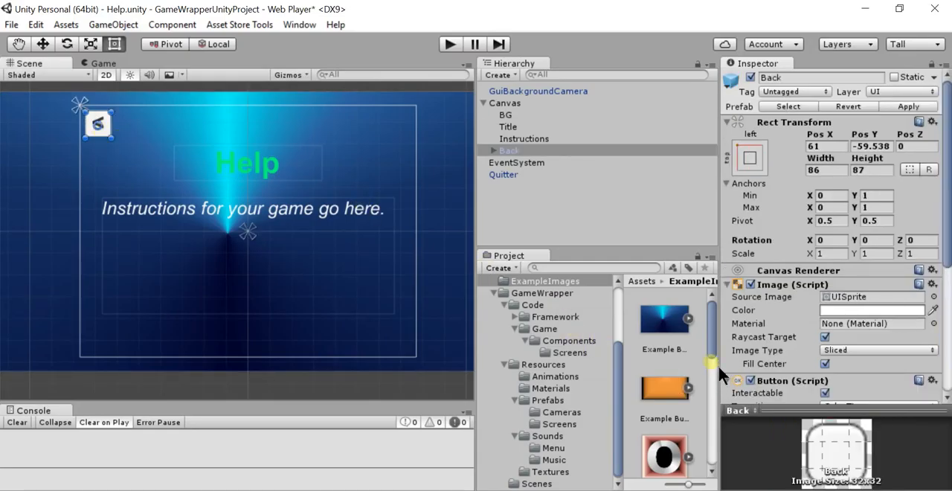
{"action": "left_click", "coordinate": [493, 151]}
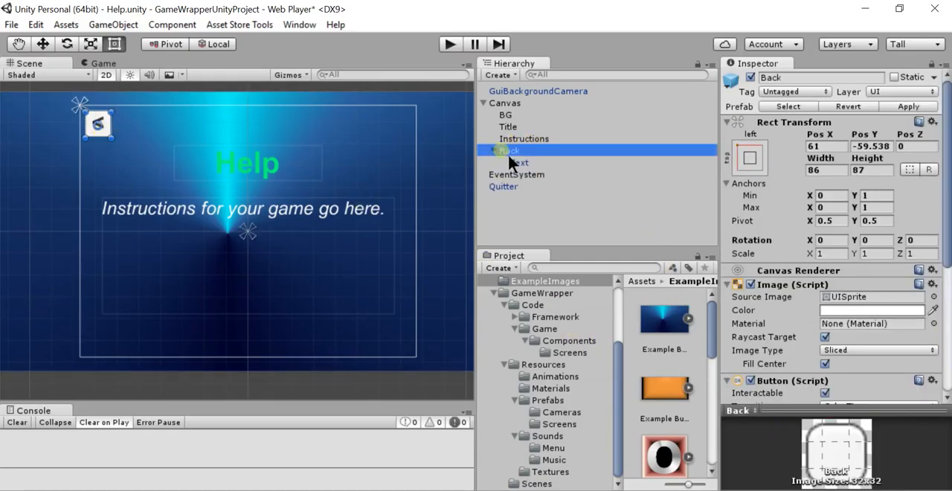
{"action": "left_click_drag", "start_coordinate": [671, 389], "coordinate": [862, 295]}
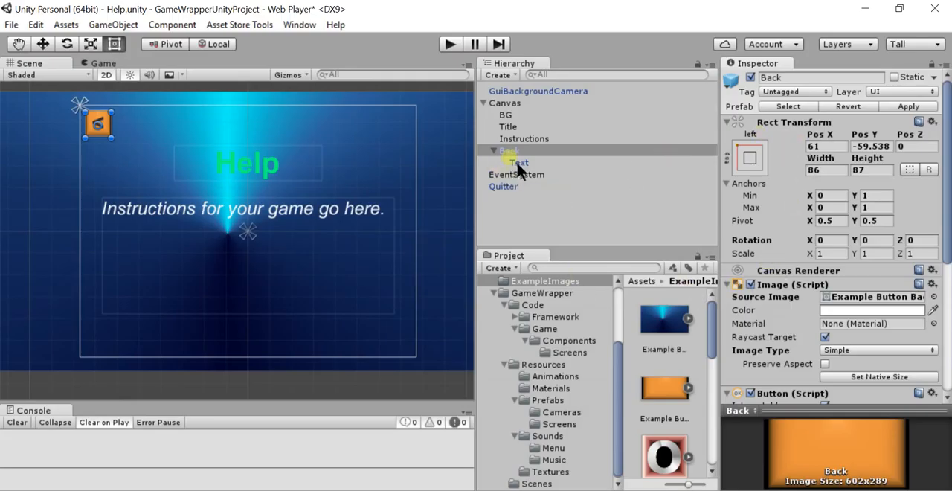
{"action": "left_click", "coordinate": [906, 107]}
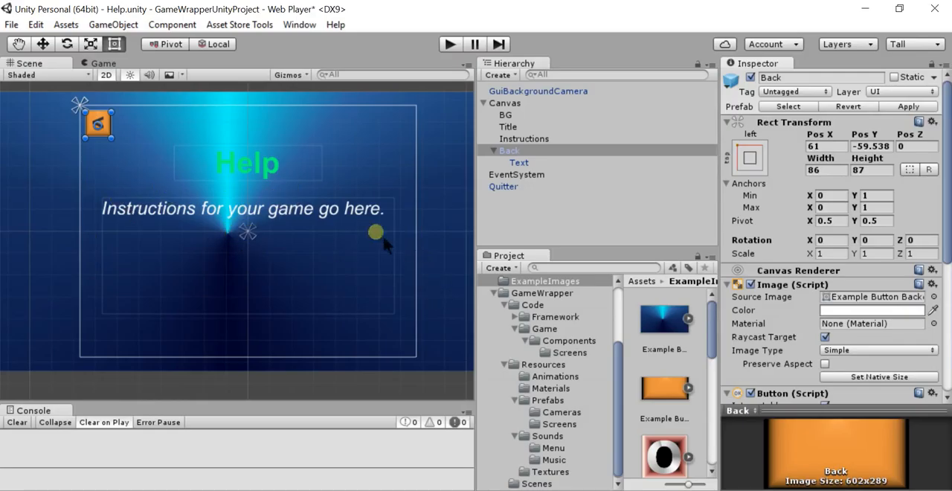
Examine the text settings of the Instructions, Back label and Title objects, including the title's color
{"action": "left_click", "coordinate": [363, 215]}
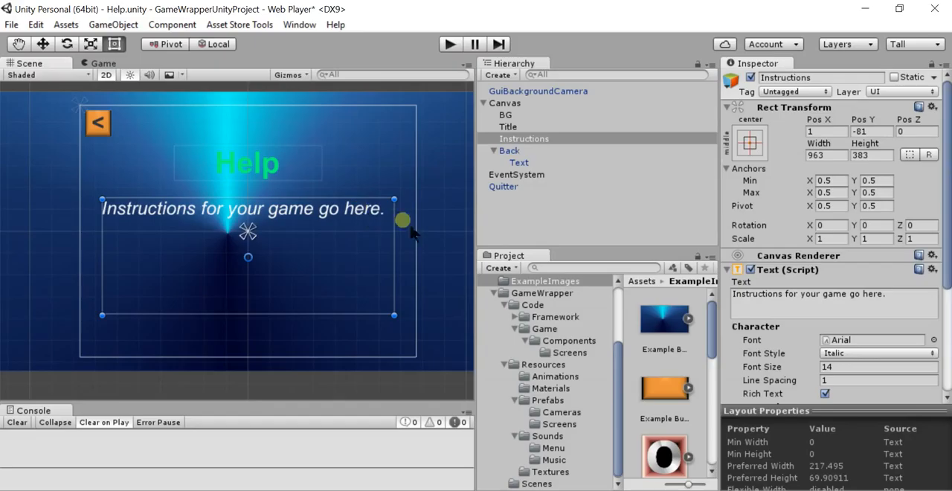
{"action": "left_click", "coordinate": [521, 162]}
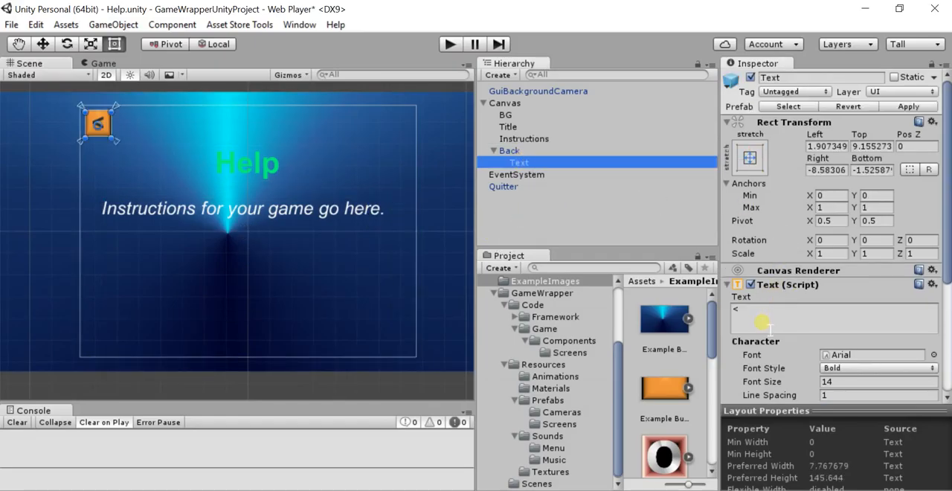
{"action": "left_click", "coordinate": [514, 141]}
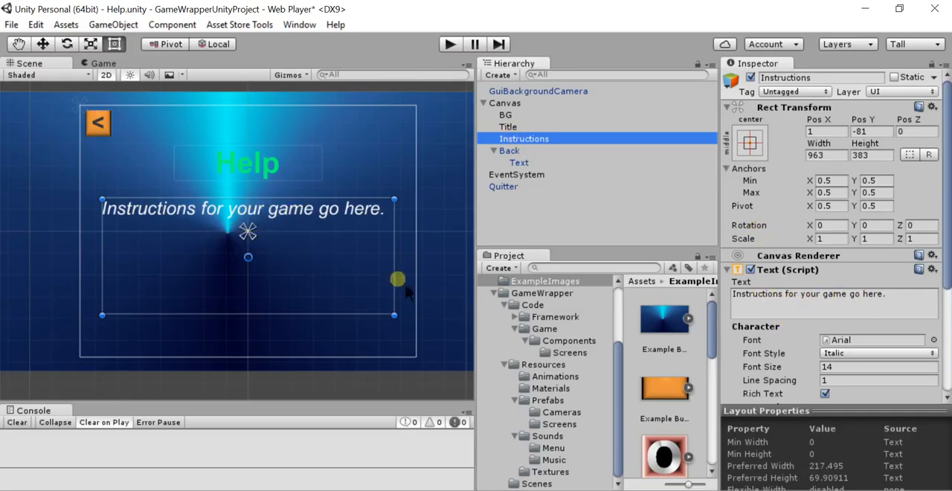
{"action": "left_click", "coordinate": [275, 165]}
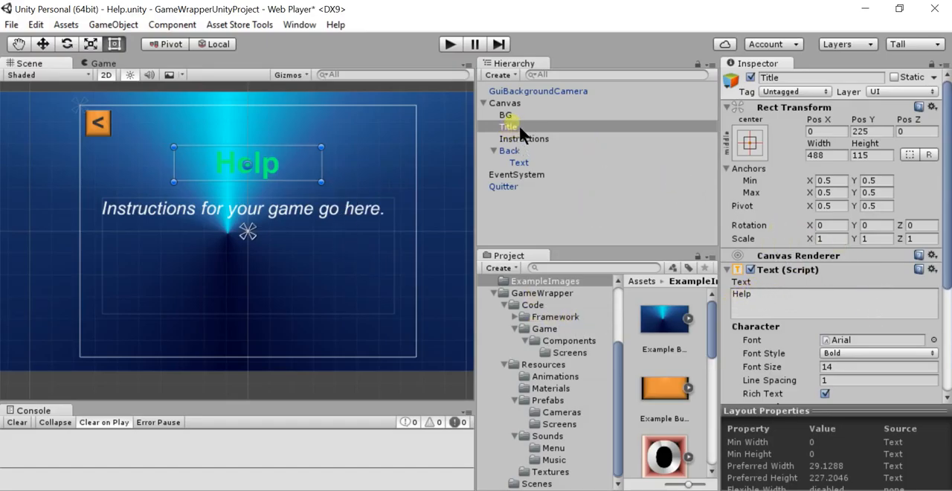
{"action": "scroll", "coordinate": [887, 250], "scroll_direction": "down", "scroll_amount": 4}
{"action": "left_click", "coordinate": [868, 339]}
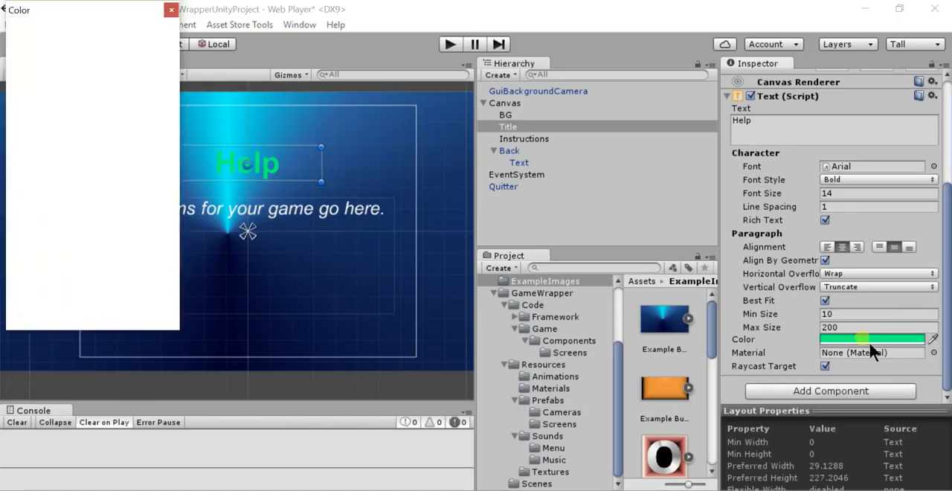
{"action": "mouse_move", "coordinate": [121, 129]}
{"action": "left_mouse_down"}
{"action": "mouse_move", "coordinate": [97, 96]}
{"action": "mouse_move", "coordinate": [117, 61]}
{"action": "mouse_move", "coordinate": [124, 88]}
{"action": "mouse_move", "coordinate": [160, 59]}
{"action": "left_mouse_up"}
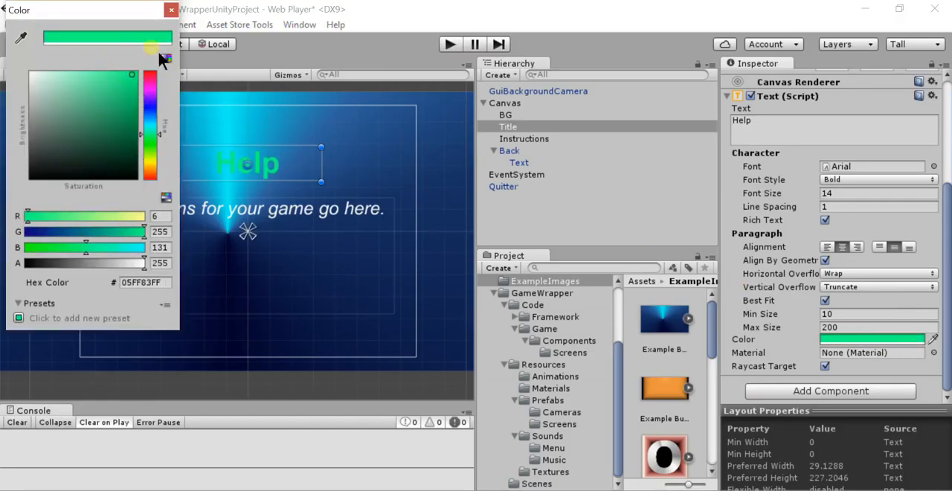
{"action": "left_click", "coordinate": [171, 10]}
{"action": "left_click", "coordinate": [350, 213]}
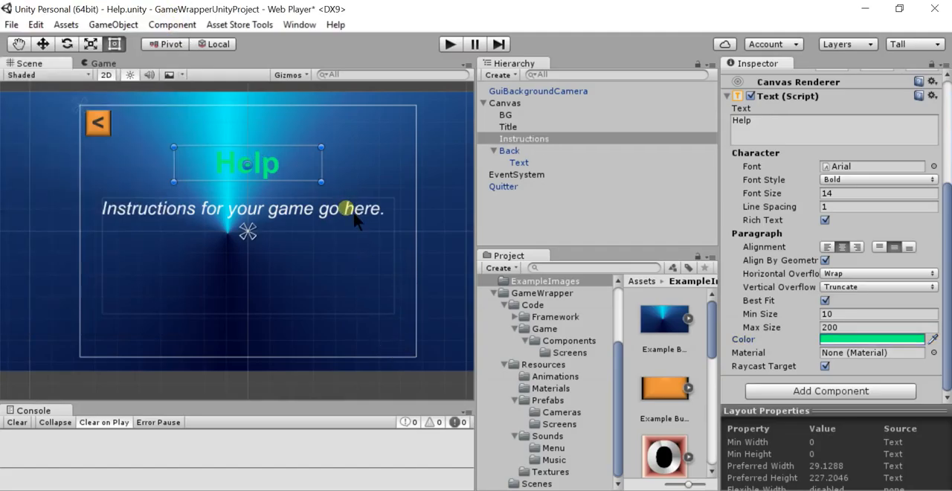
{"action": "mouse_move", "coordinate": [947, 208]}
{"action": "left_mouse_down"}
{"action": "mouse_move", "coordinate": [947, 156]}
{"action": "mouse_move", "coordinate": [944, 220]}
{"action": "left_mouse_up"}
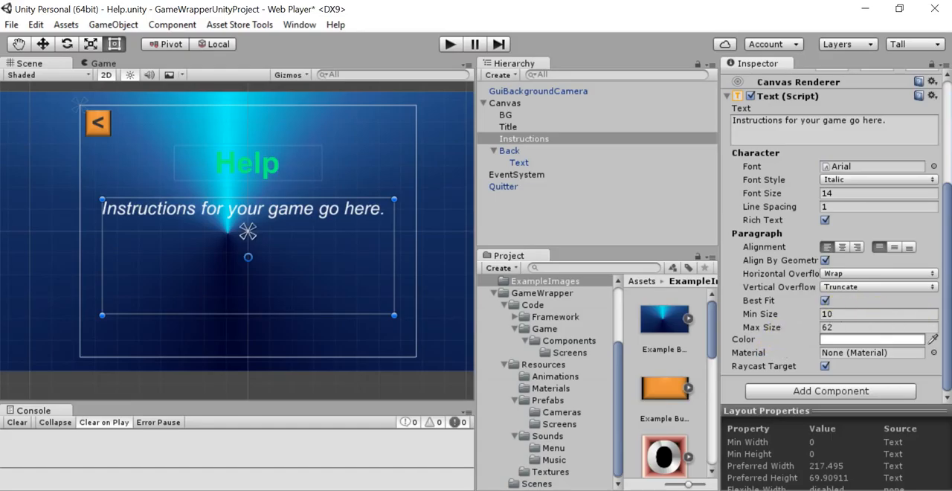
{"action": "mouse_move", "coordinate": [947, 275]}
{"action": "left_mouse_down"}
{"action": "mouse_move", "coordinate": [946, 174]}
{"action": "mouse_move", "coordinate": [946, 276]}
{"action": "left_mouse_up"}
Play-test the Help scene at 5:4, 3:2, 16:10 and 16:9 aspect ratios, return to 4:3 and stop the game
{"action": "left_click", "coordinate": [456, 47]}
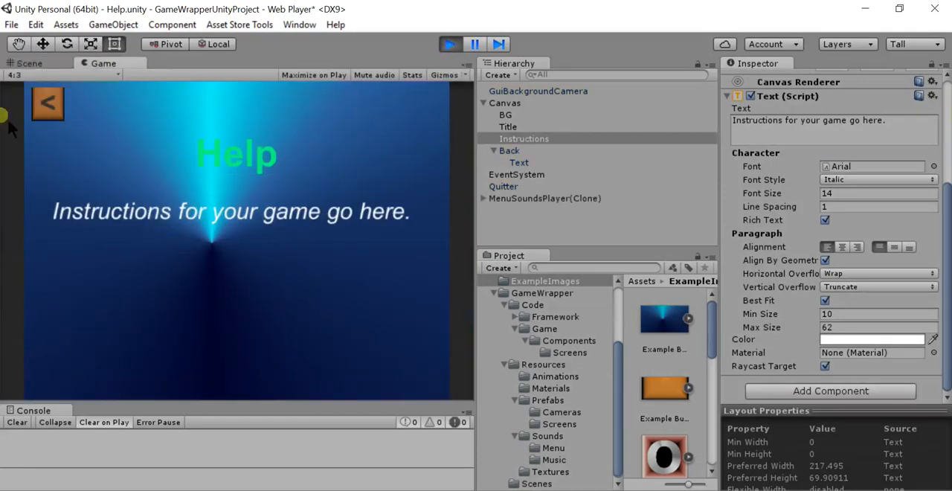
{"action": "left_click", "coordinate": [102, 73]}
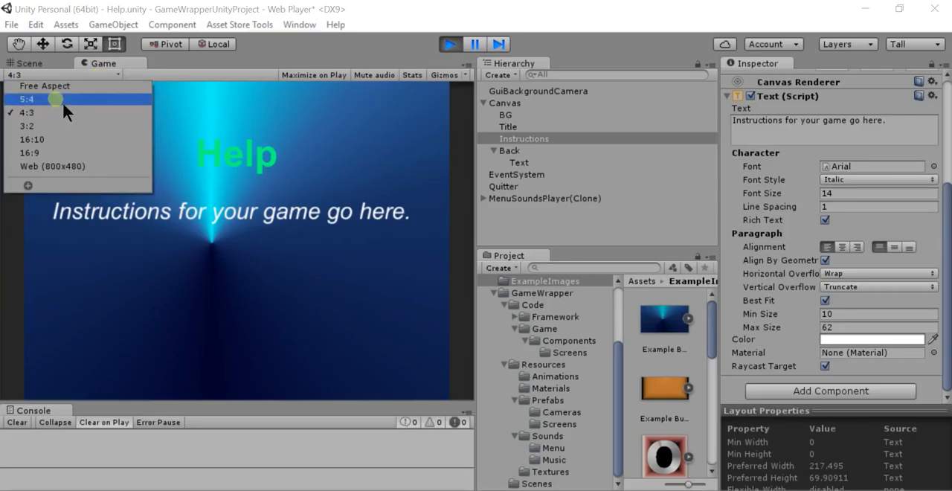
{"action": "left_click", "coordinate": [62, 102]}
{"action": "left_click", "coordinate": [108, 74]}
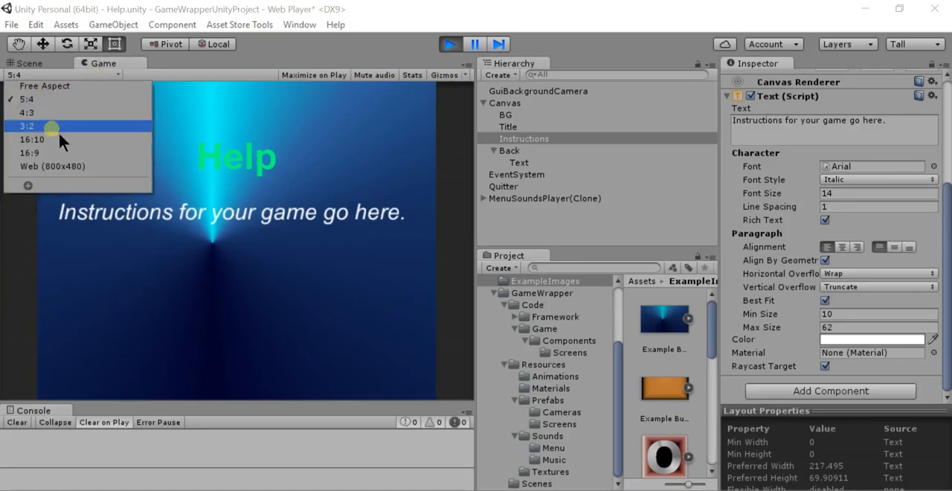
{"action": "left_click", "coordinate": [58, 129]}
{"action": "left_click", "coordinate": [92, 75]}
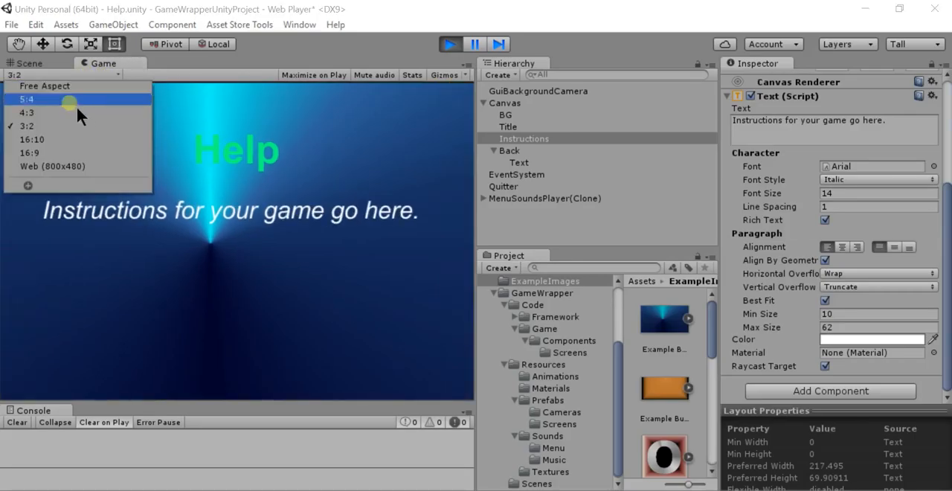
{"action": "left_click", "coordinate": [49, 139]}
{"action": "left_click", "coordinate": [112, 75]}
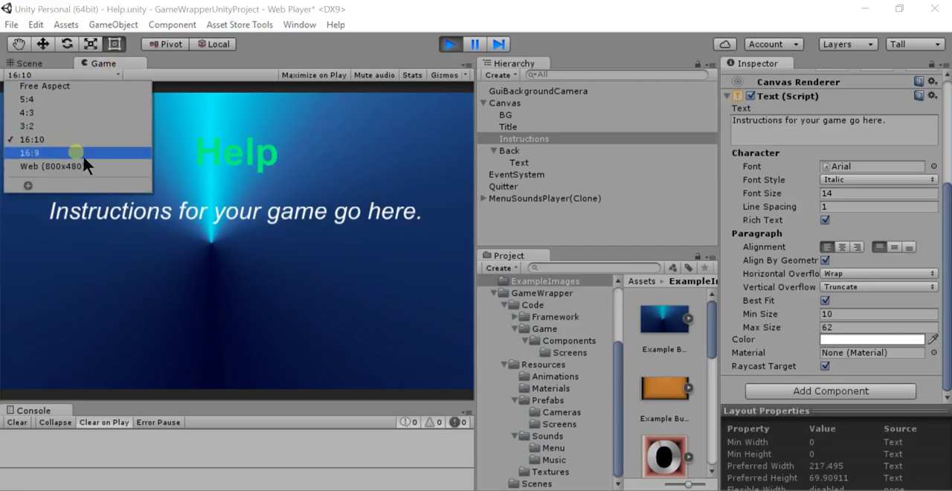
{"action": "left_click", "coordinate": [80, 153]}
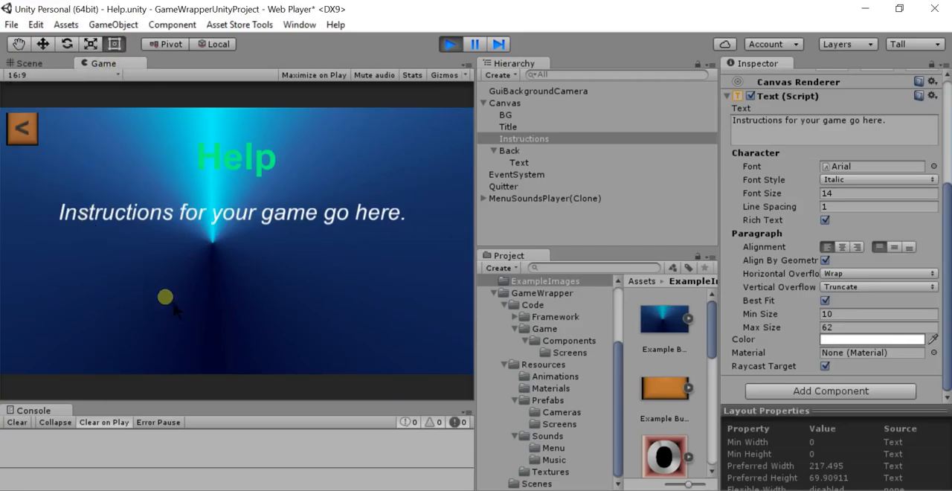
{"action": "left_click", "coordinate": [98, 78]}
{"action": "left_click", "coordinate": [78, 115]}
{"action": "left_click", "coordinate": [446, 44]}
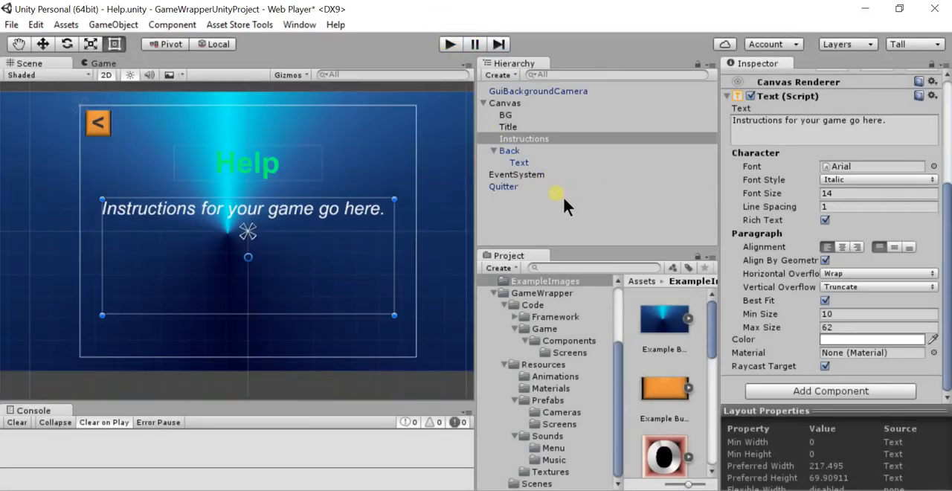
Examine the Quitter object's Menu Screen settings for the quit button, back button and quit app scenes
{"action": "left_click", "coordinate": [510, 187]}
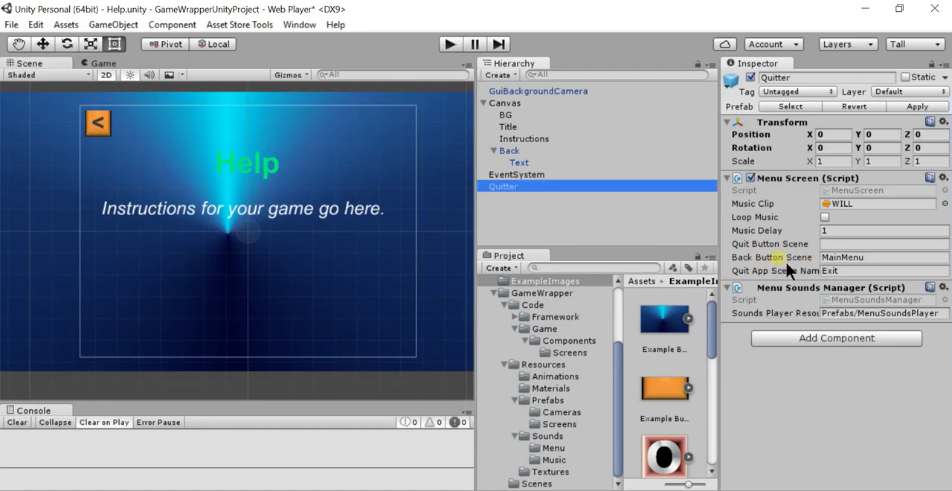
{"action": "left_click", "coordinate": [841, 257]}
{"action": "left_click", "coordinate": [856, 244]}
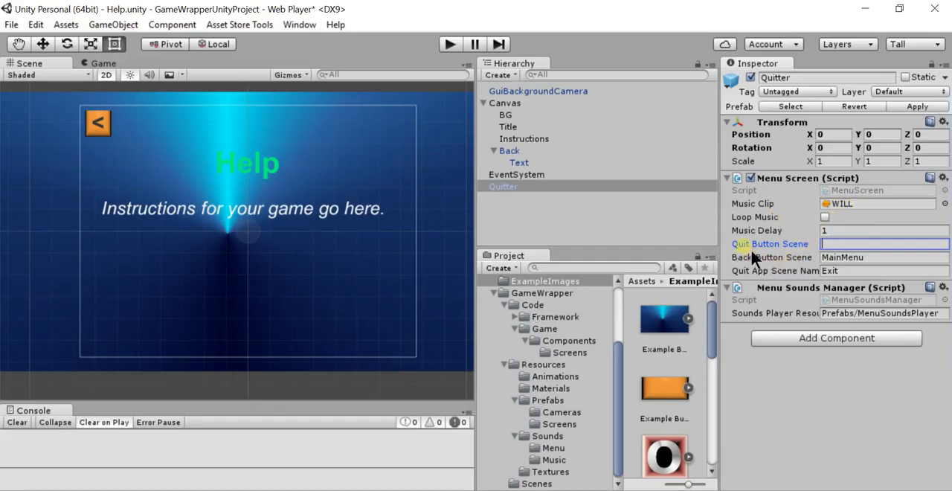
{"action": "left_click", "coordinate": [830, 271]}
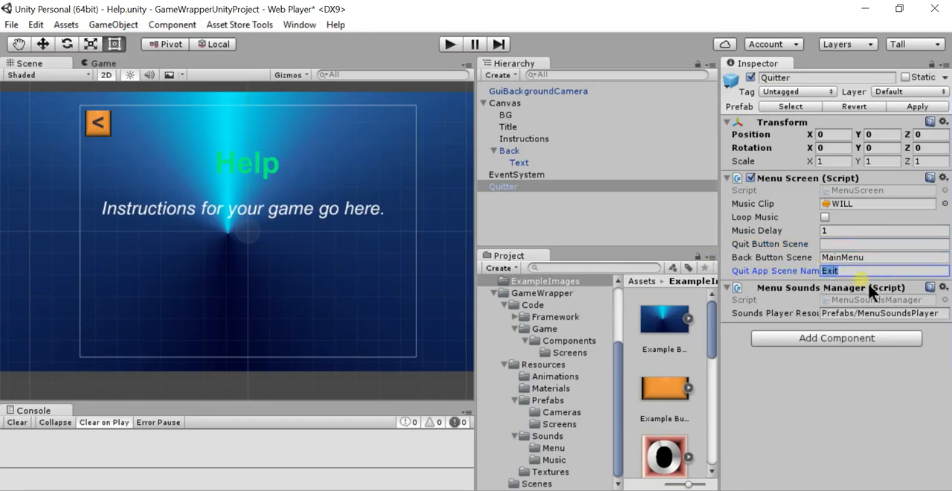
{"action": "left_click", "coordinate": [893, 257]}
{"action": "left_click", "coordinate": [869, 271]}
{"action": "left_click", "coordinate": [867, 272]}
Examine the Back button's On Click event and its available MenuScreen functions, and go back to the Quitter object it references
{"action": "left_click", "coordinate": [518, 150]}
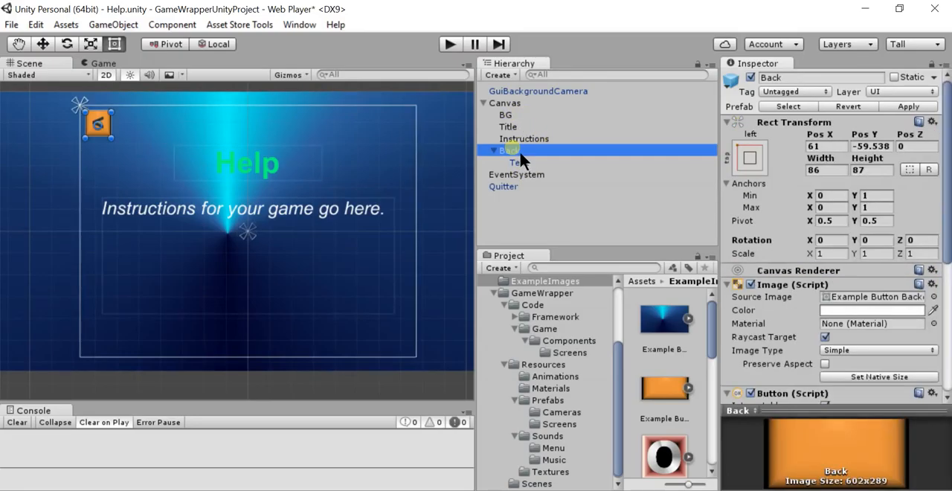
{"action": "left_click_drag", "start_coordinate": [946, 197], "coordinate": [944, 331]}
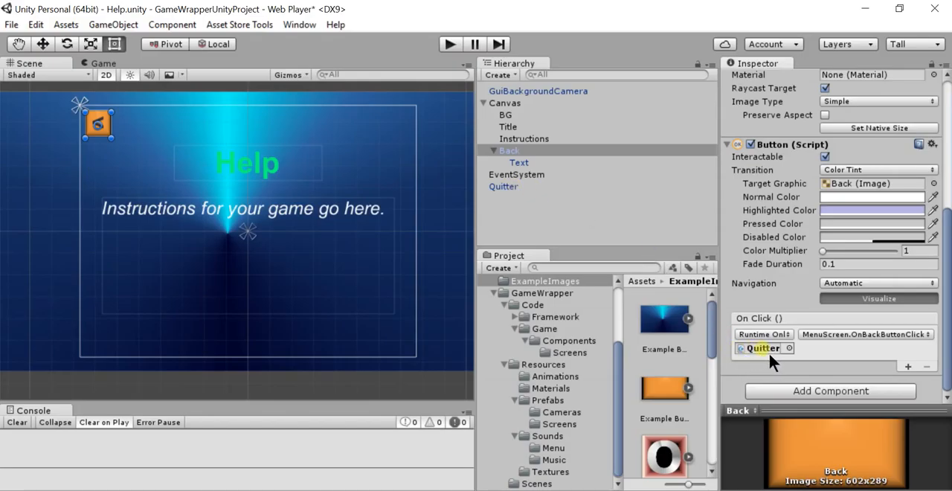
{"action": "left_click", "coordinate": [920, 338]}
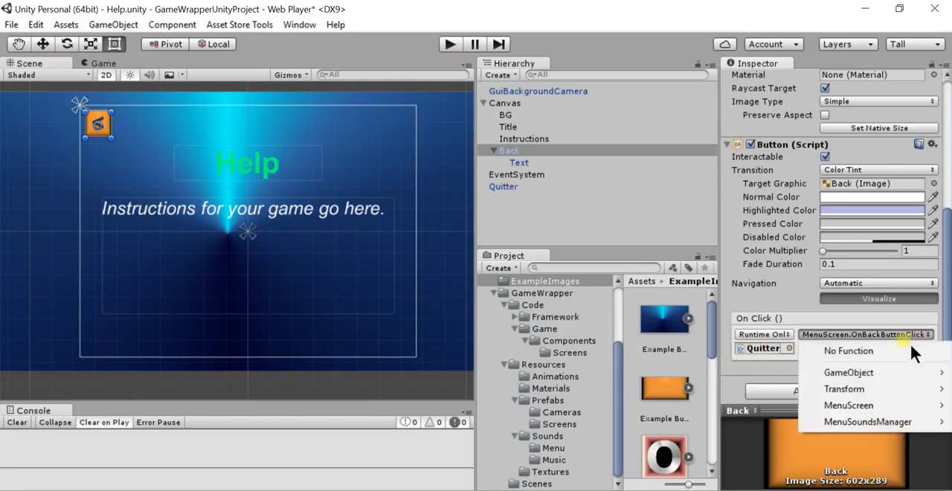
{"action": "mouse_move", "coordinate": [886, 410]}
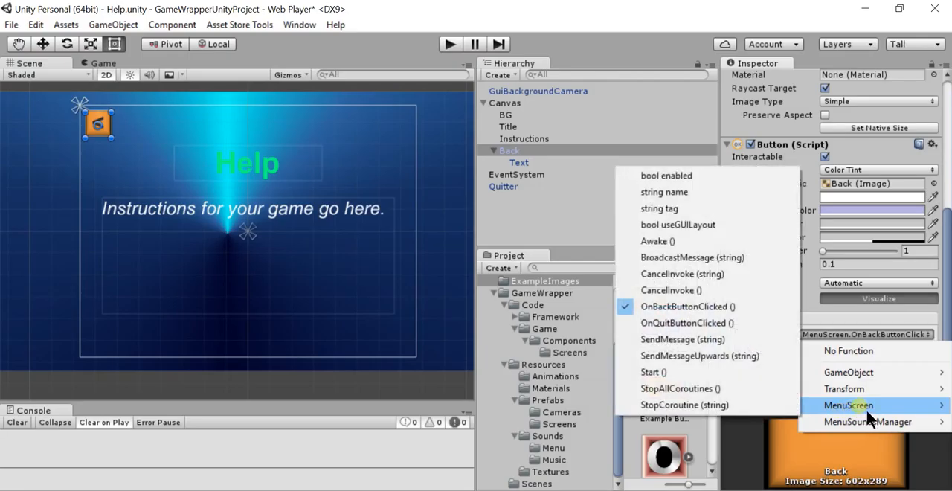
{"action": "left_click", "coordinate": [537, 204]}
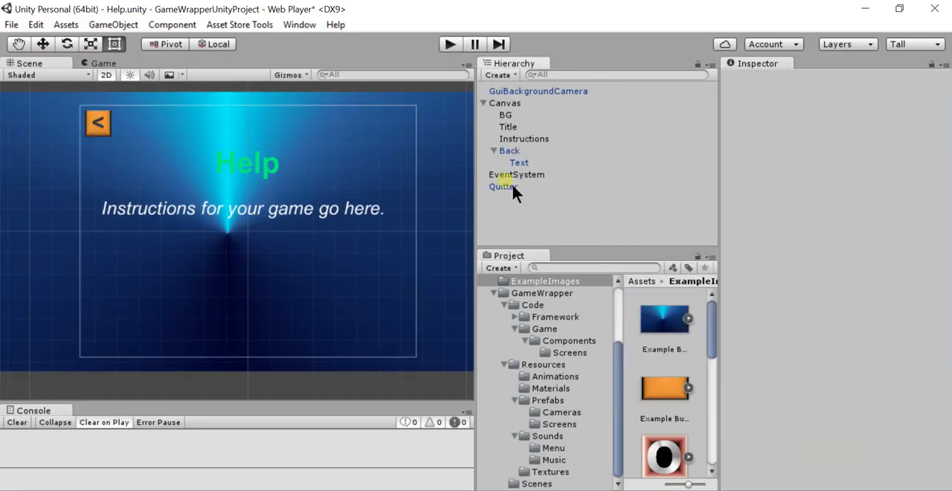
{"action": "left_click", "coordinate": [504, 186]}
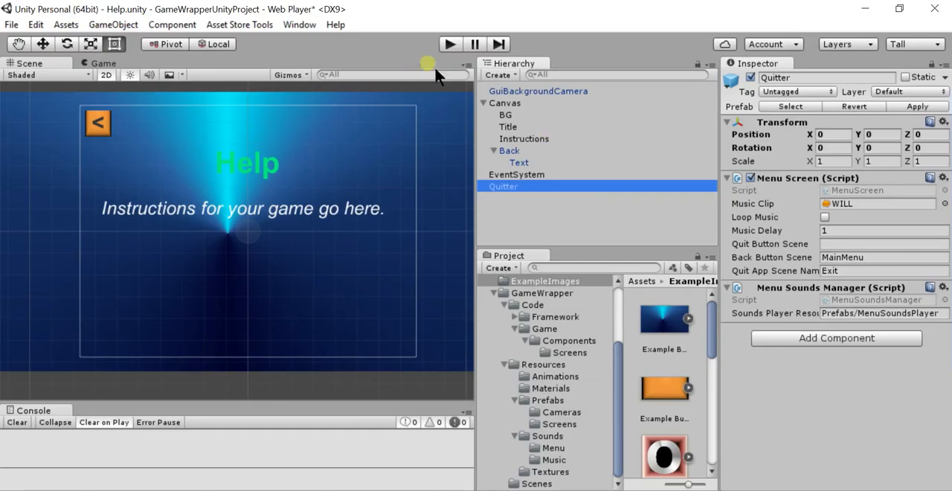
Search the project assets for "ing" and open the InGame scene, saving the changes made to the Help scene
{"action": "left_click", "coordinate": [579, 269]}
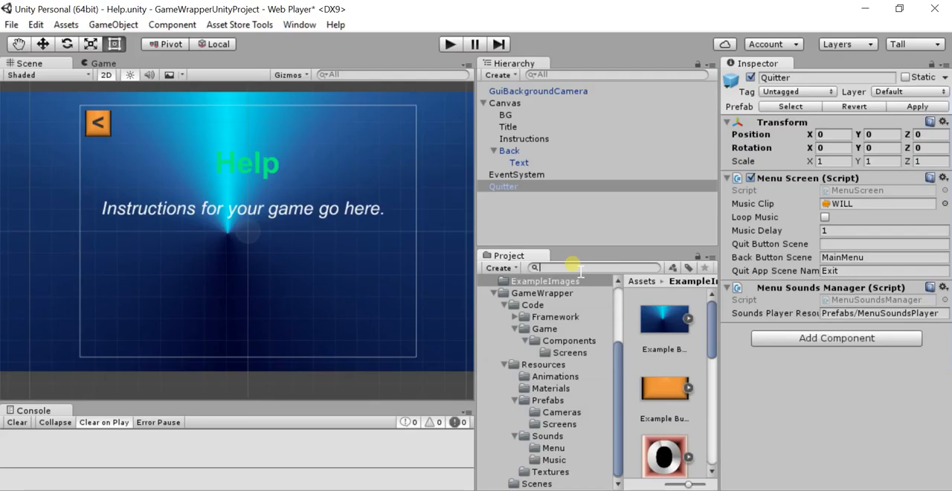
{"action": "type", "text": "credits"}
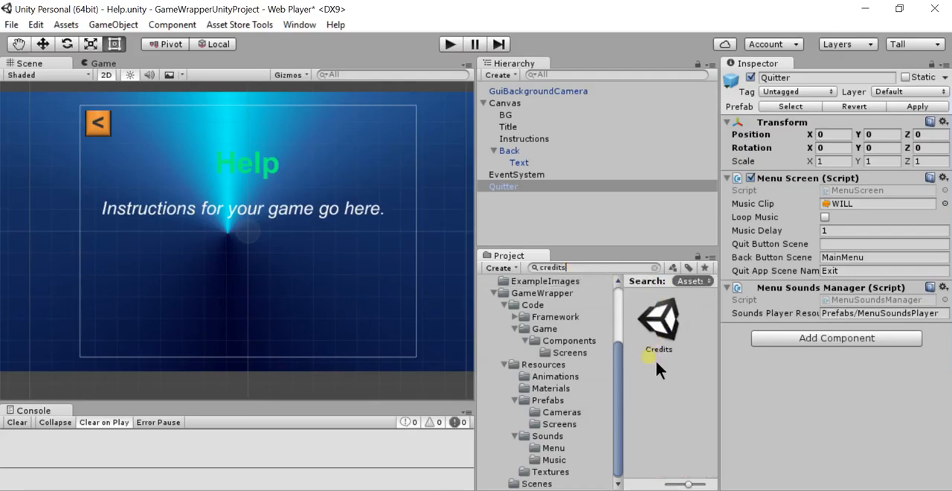
{"action": "left_click_drag", "start_coordinate": [579, 269], "coordinate": [523, 270]}
{"action": "type", "text": "ing"}
{"action": "double_click", "coordinate": [664, 321]}
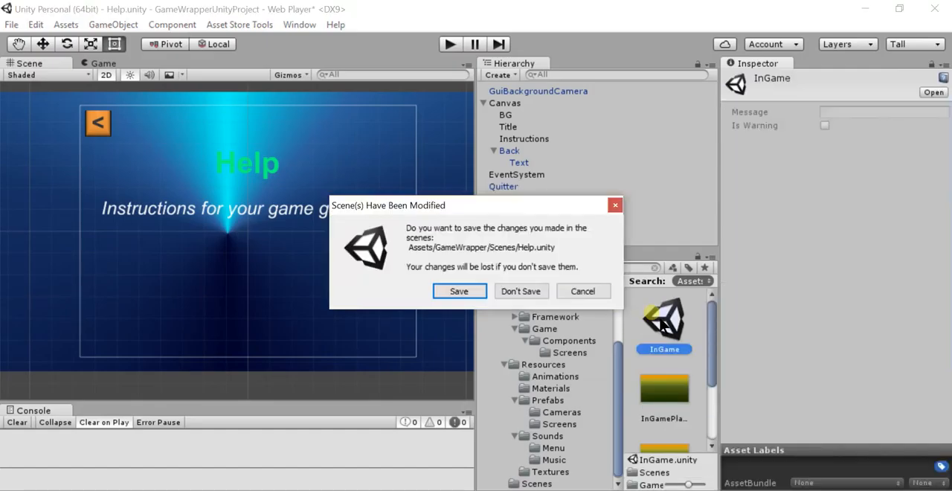
{"action": "left_click", "coordinate": [459, 292]}
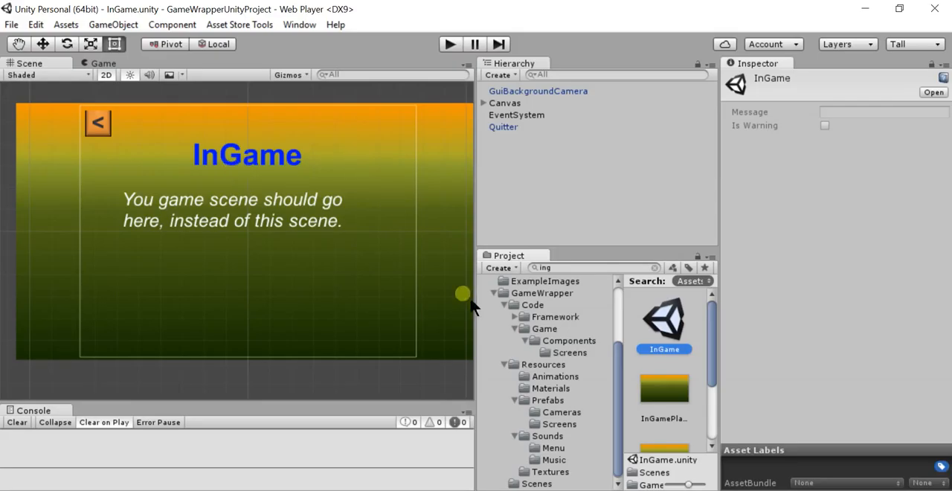
Search the project assets for "cred" and open the Credits scene
{"action": "left_click", "coordinate": [584, 270]}
{"action": "left_click_drag", "start_coordinate": [590, 270], "coordinate": [495, 269]}
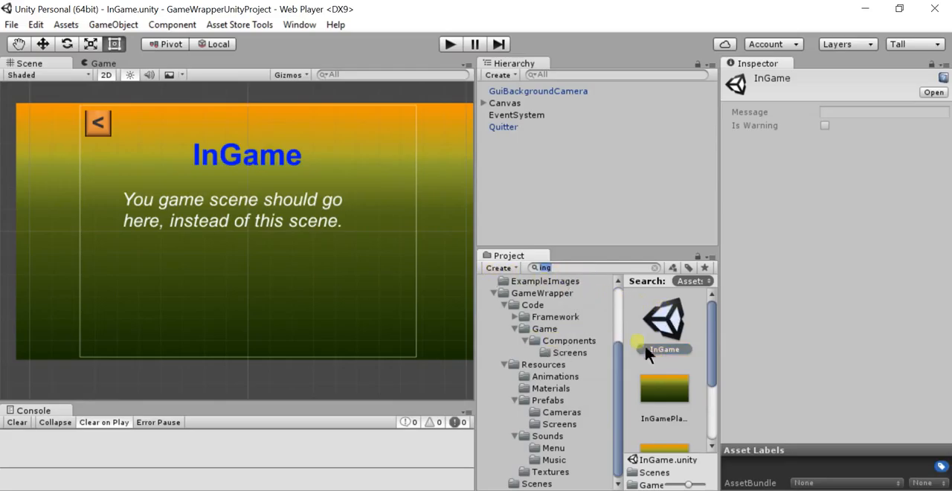
{"action": "type", "text": "cred"}
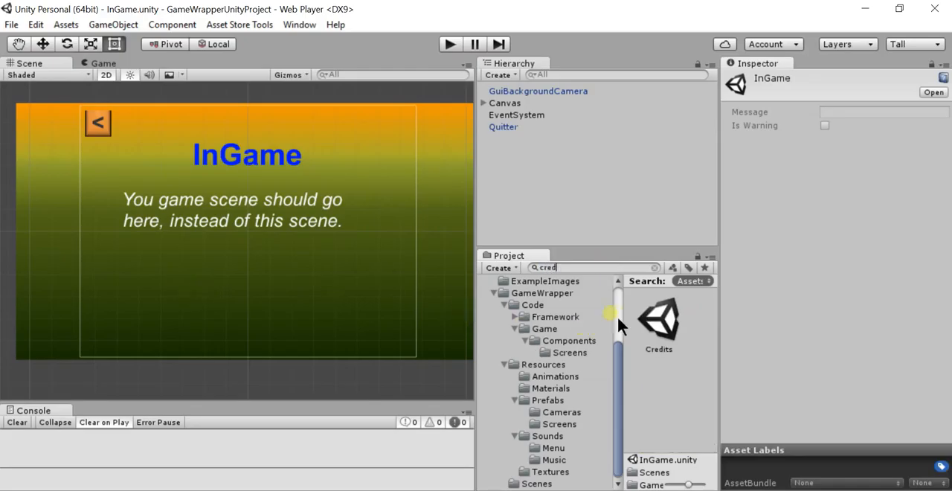
{"action": "double_click", "coordinate": [644, 316]}
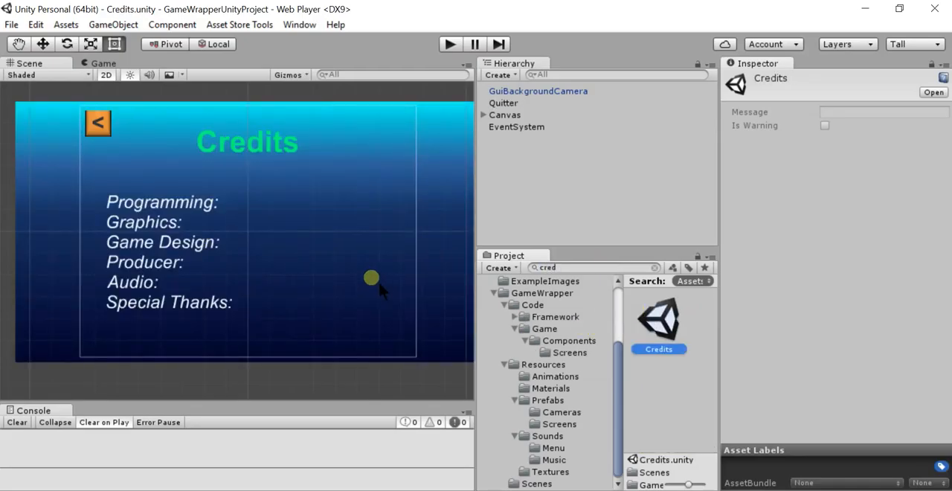
Examine the Credits text object and the role lines in its text content
{"action": "left_click", "coordinate": [104, 122]}
{"action": "left_click", "coordinate": [345, 237]}
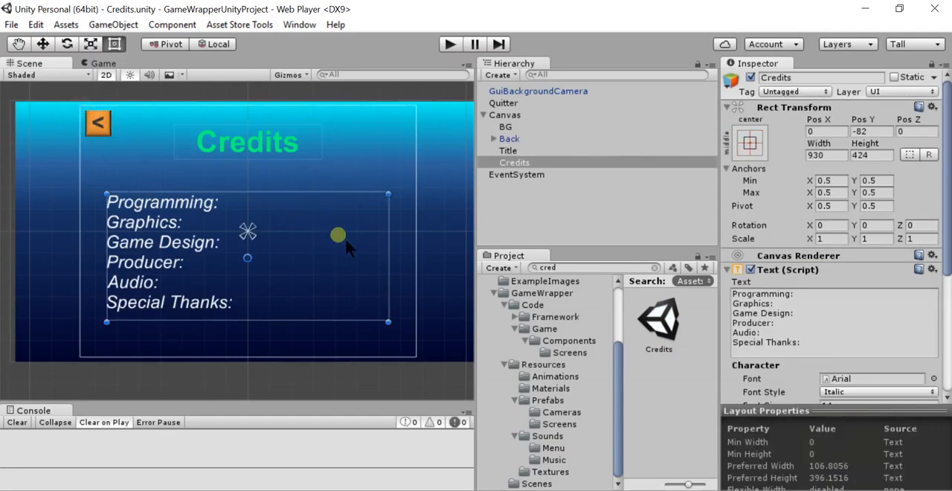
{"action": "left_click", "coordinate": [808, 297]}
{"action": "left_click", "coordinate": [771, 304]}
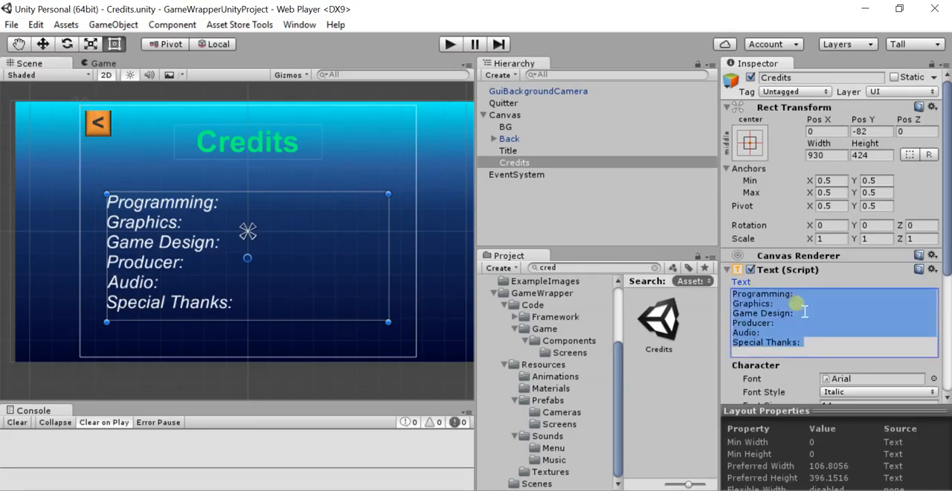
{"action": "left_click", "coordinate": [804, 322]}
{"action": "key", "text": "Down"}
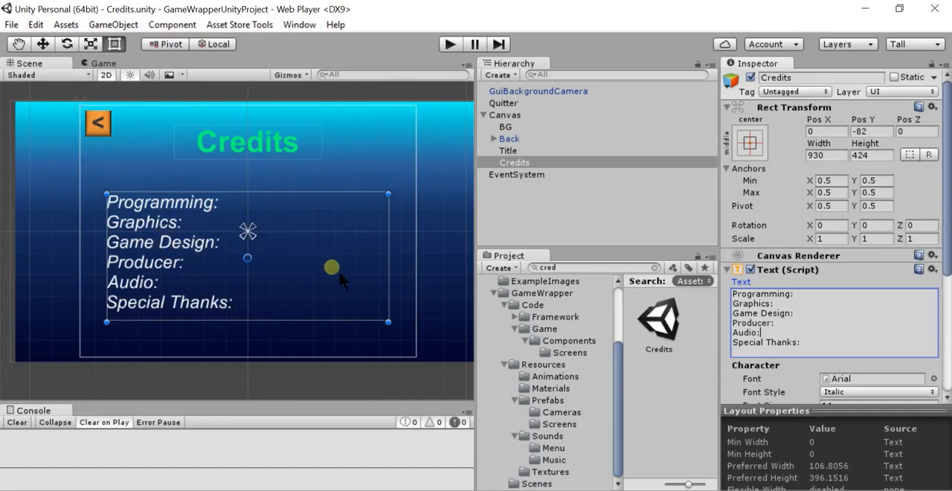
Replace the source image of the Credits scene's BG object with Example Background from the ExampleImages folder
{"action": "left_click", "coordinate": [447, 184]}
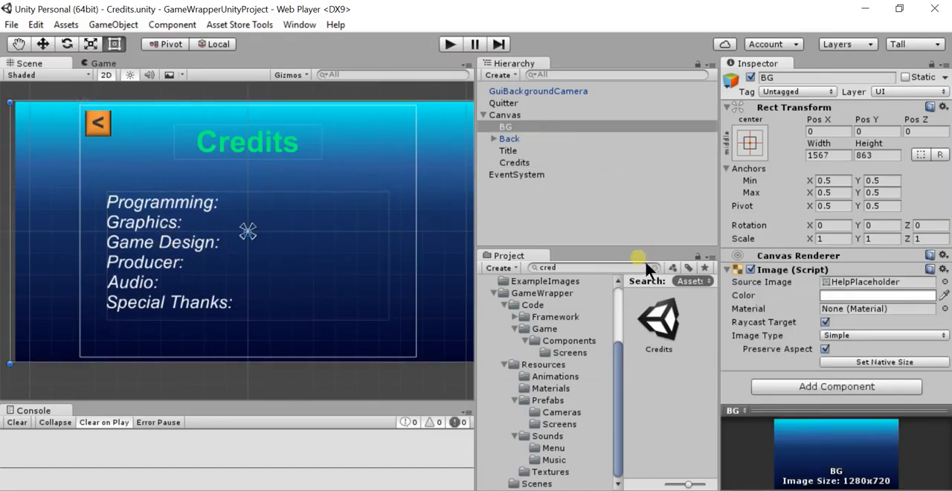
{"action": "left_click", "coordinate": [617, 268]}
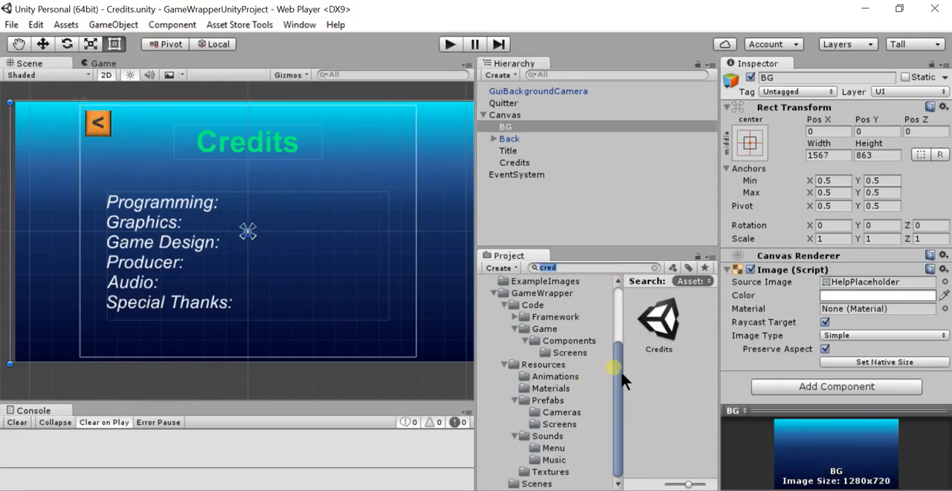
{"action": "left_click_drag", "start_coordinate": [620, 369], "coordinate": [621, 372]}
{"action": "left_click", "coordinate": [554, 282]}
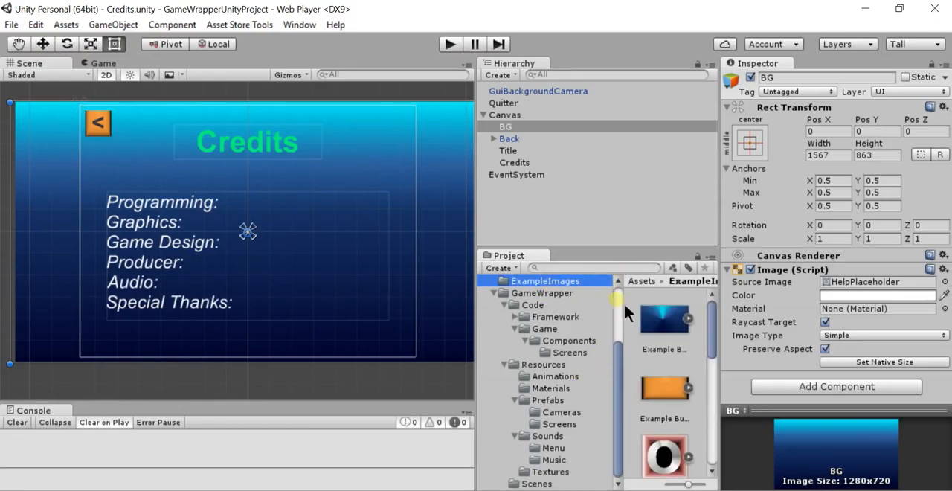
{"action": "left_click_drag", "start_coordinate": [675, 334], "coordinate": [844, 291]}
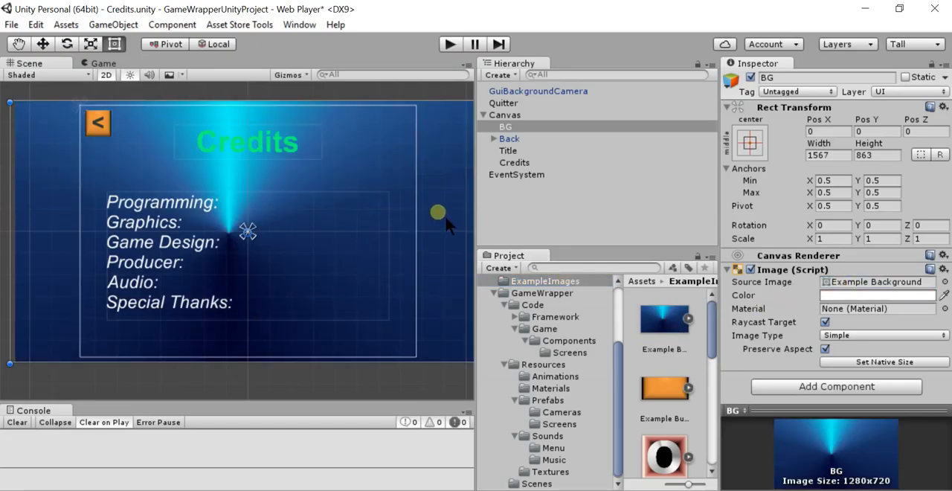
Play-test the Credits scene and use its back button to return to the main menu
{"action": "left_click", "coordinate": [450, 43]}
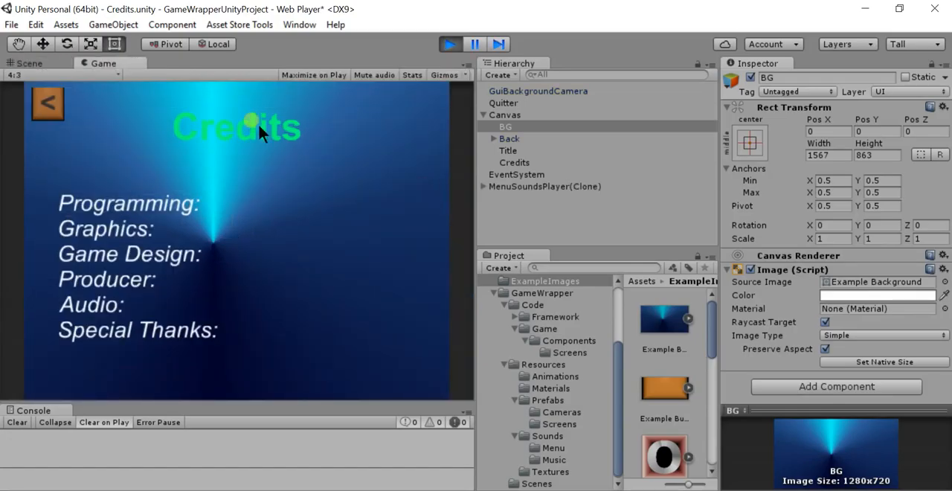
{"action": "left_click", "coordinate": [51, 104]}
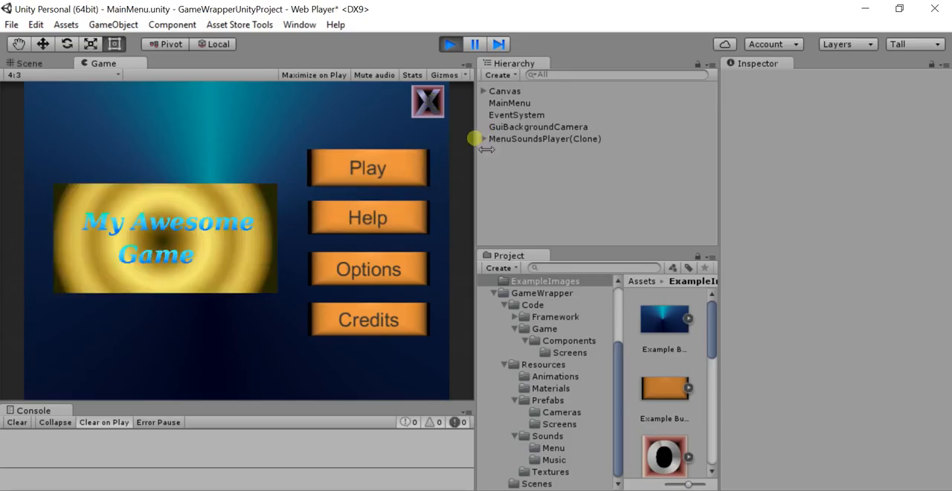
{"action": "left_click", "coordinate": [452, 44]}
Examine the Audio Source settings of the running MenuSoundsPlayer(Clone) and its SfxPlayer child
{"action": "left_click", "coordinate": [487, 140]}
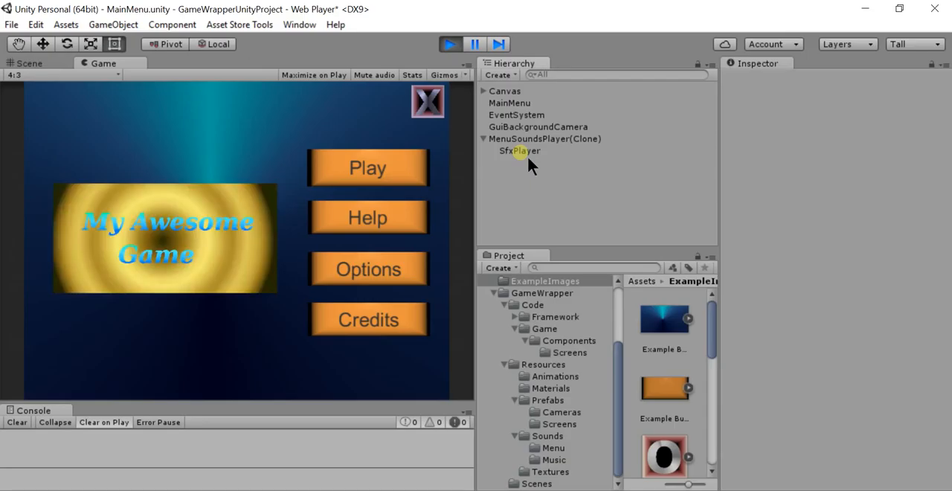
{"action": "left_click", "coordinate": [524, 151]}
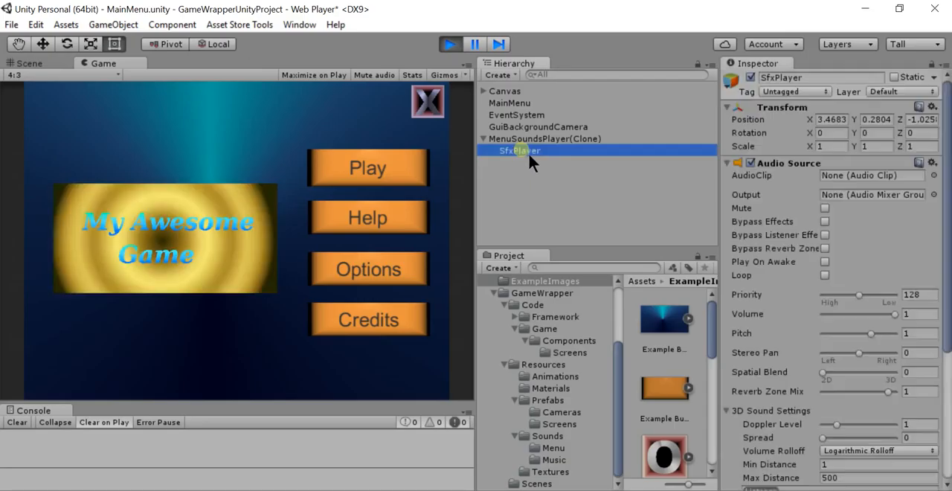
{"action": "left_click", "coordinate": [544, 141]}
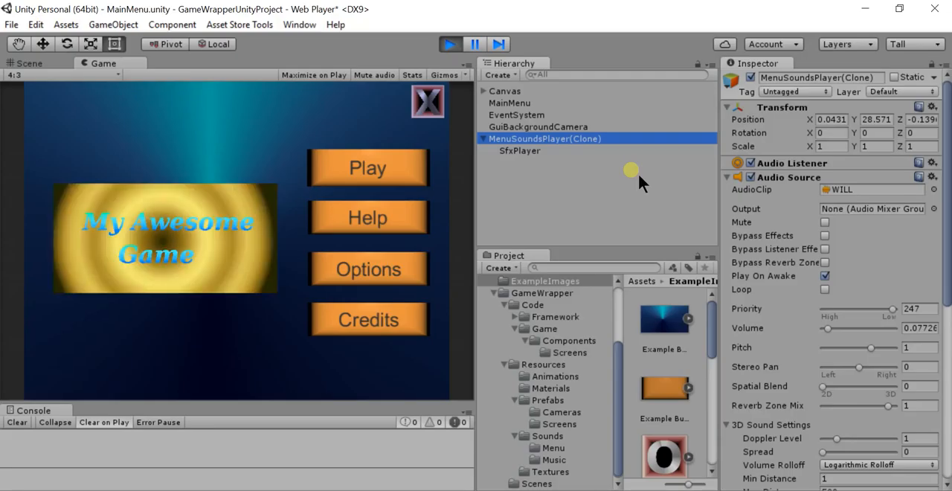
{"action": "left_click", "coordinate": [535, 152]}
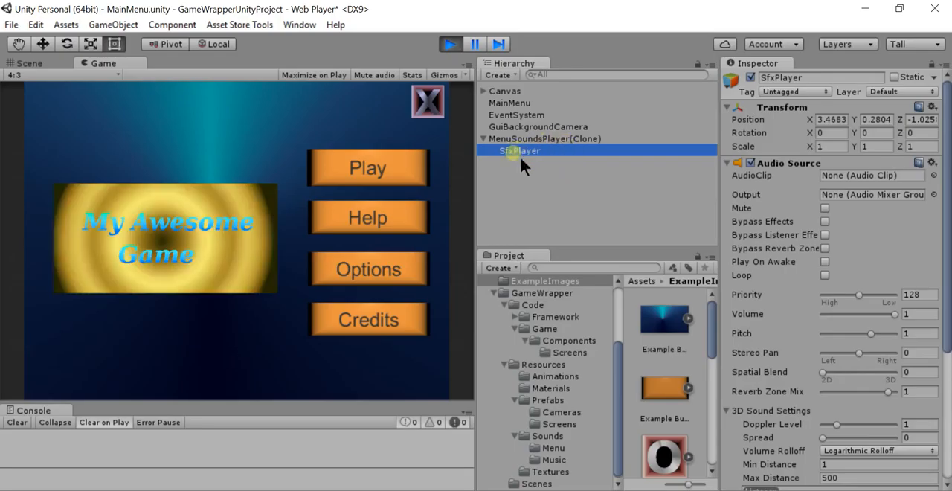
End the play test and open the Options scene by searching the project for "options"
{"action": "left_click", "coordinate": [561, 139]}
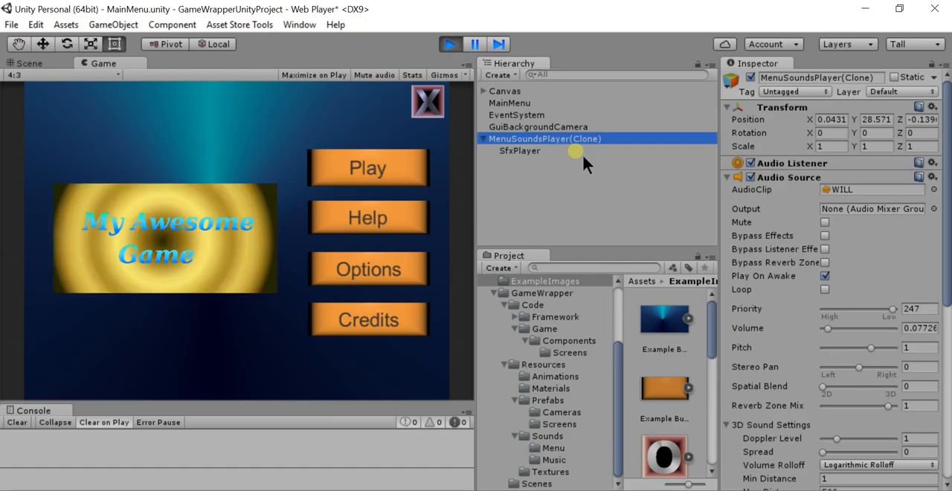
{"action": "left_click", "coordinate": [458, 44]}
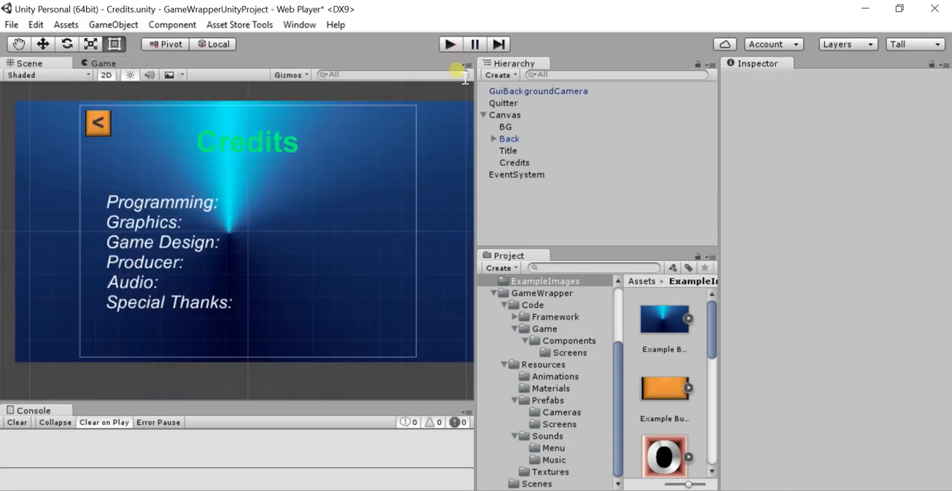
{"action": "left_click", "coordinate": [574, 270]}
{"action": "type", "text": "options"}
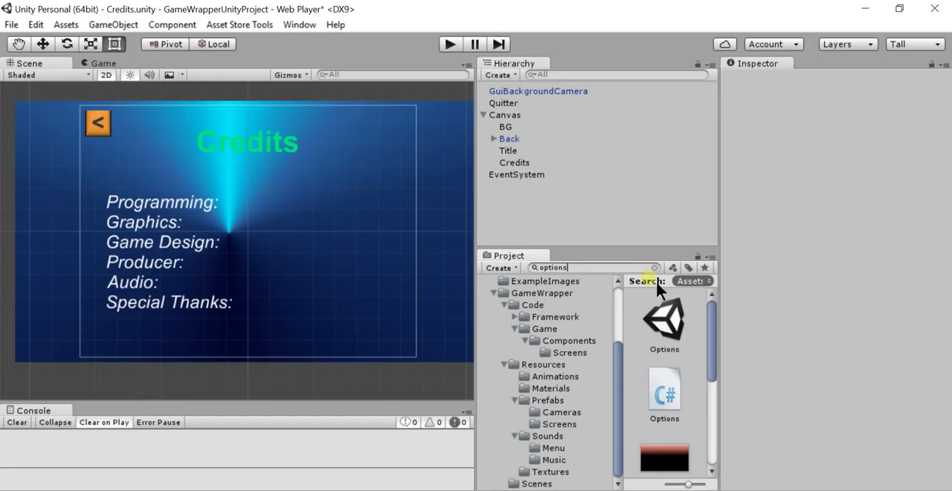
{"action": "double_click", "coordinate": [664, 320]}
{"action": "left_click", "coordinate": [450, 290]}
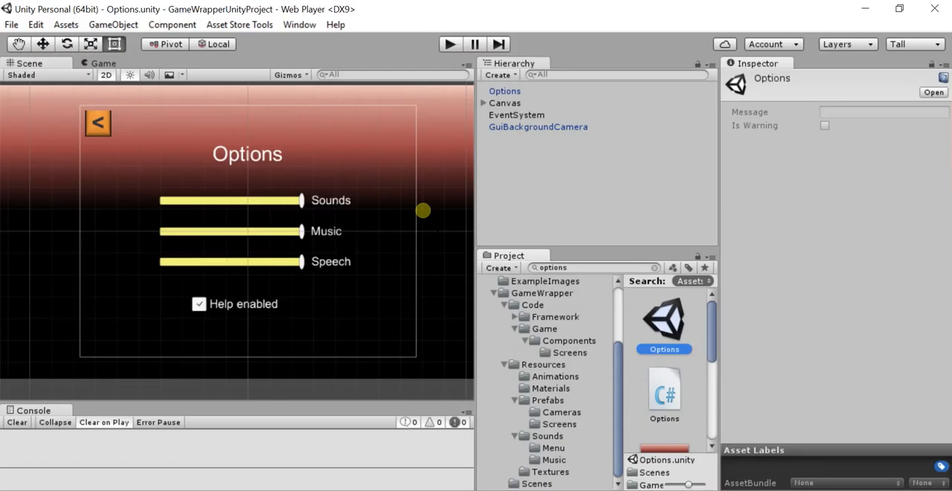
Examine the image settings of the Options scene's BG object and the text settings of its Title
{"action": "left_click", "coordinate": [474, 130]}
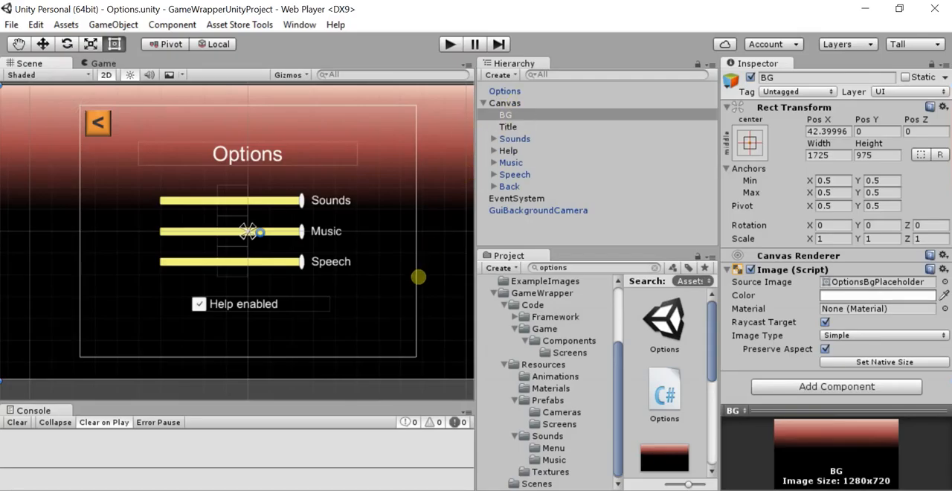
{"action": "left_click", "coordinate": [270, 159]}
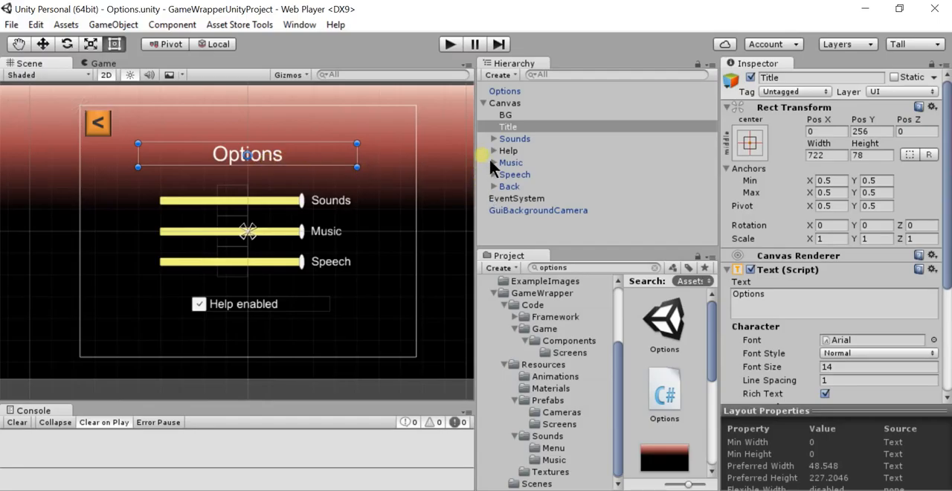
{"action": "left_click", "coordinate": [499, 133]}
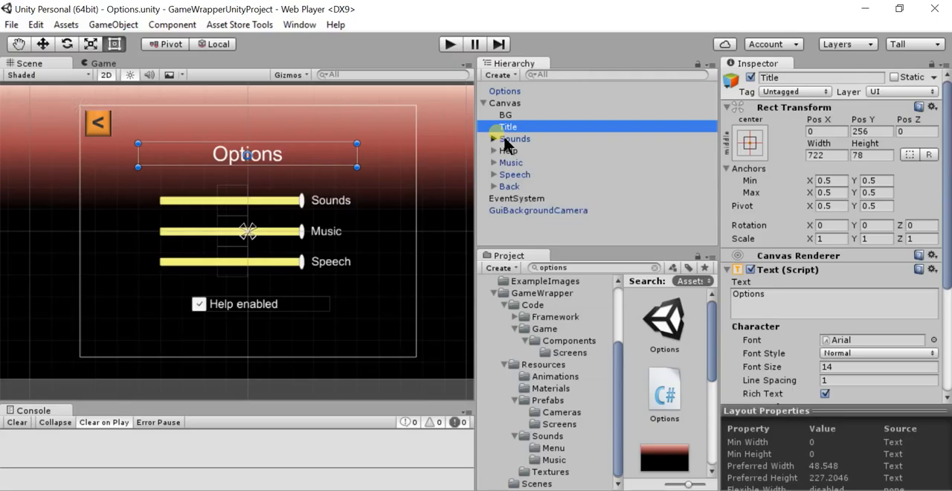
Expand the Sounds object's slider hierarchy down to its fill and handle parts, and inspect the Fill image
{"action": "left_click", "coordinate": [495, 139]}
{"action": "left_click", "coordinate": [509, 149]}
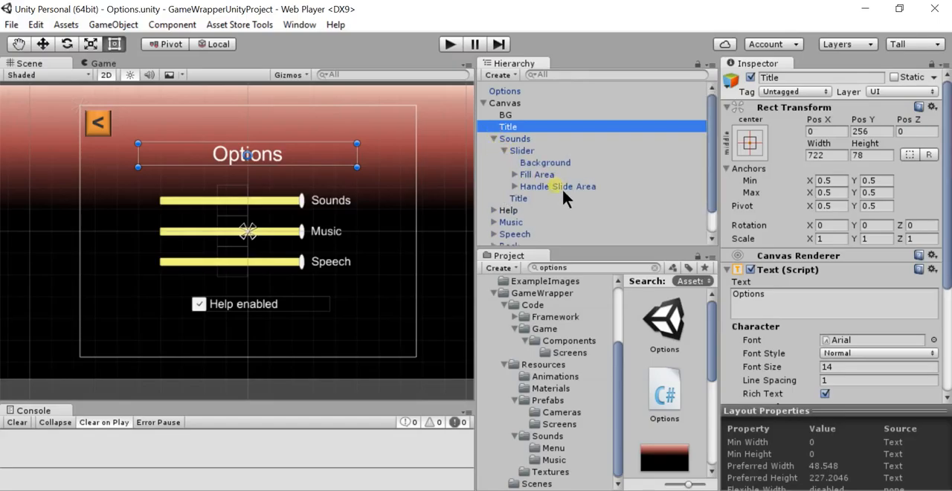
{"action": "left_click", "coordinate": [514, 174]}
{"action": "left_click", "coordinate": [520, 197]}
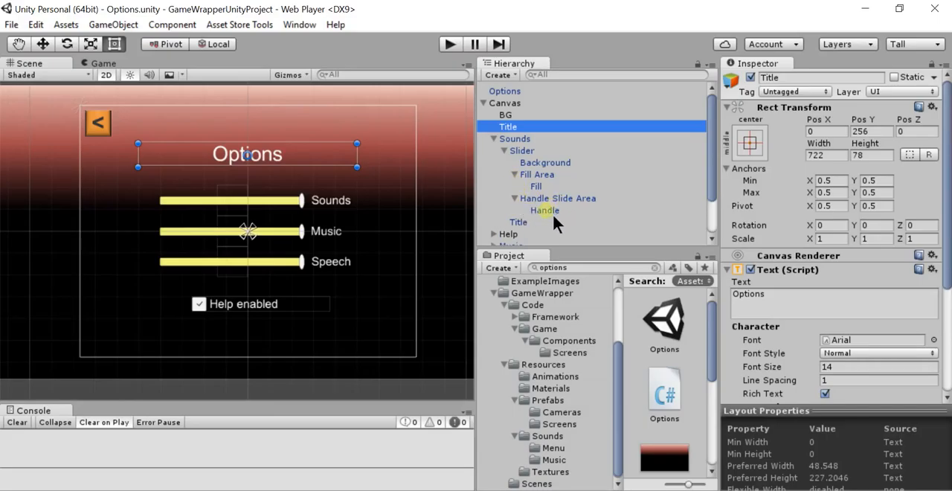
{"action": "left_click", "coordinate": [537, 174]}
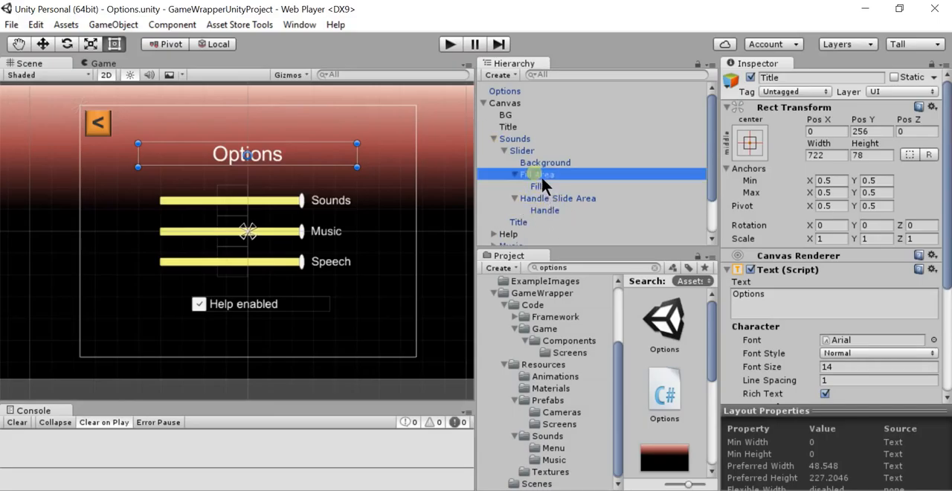
{"action": "left_click", "coordinate": [549, 187]}
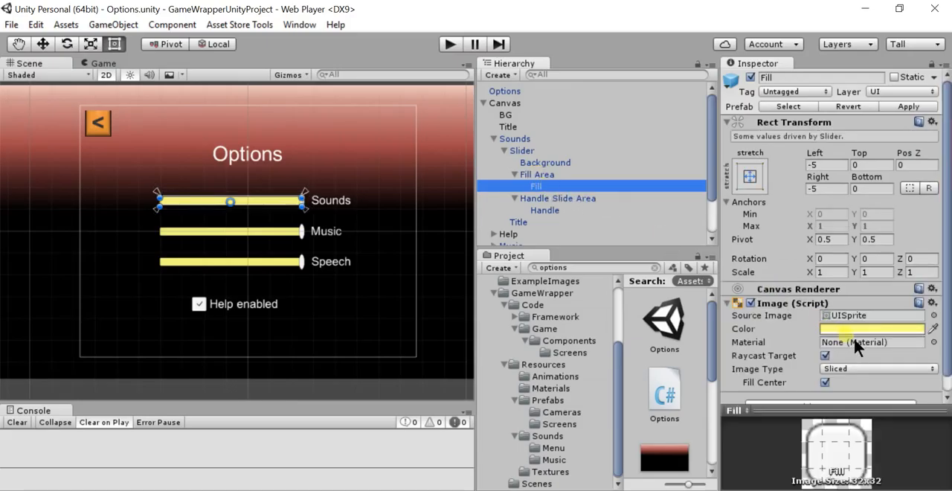
Try a more saturated yellow on the Sounds slider's Fill image, and undo the color change
{"action": "left_click", "coordinate": [850, 328]}
{"action": "left_click_drag", "start_coordinate": [121, 142], "coordinate": [101, 81]}
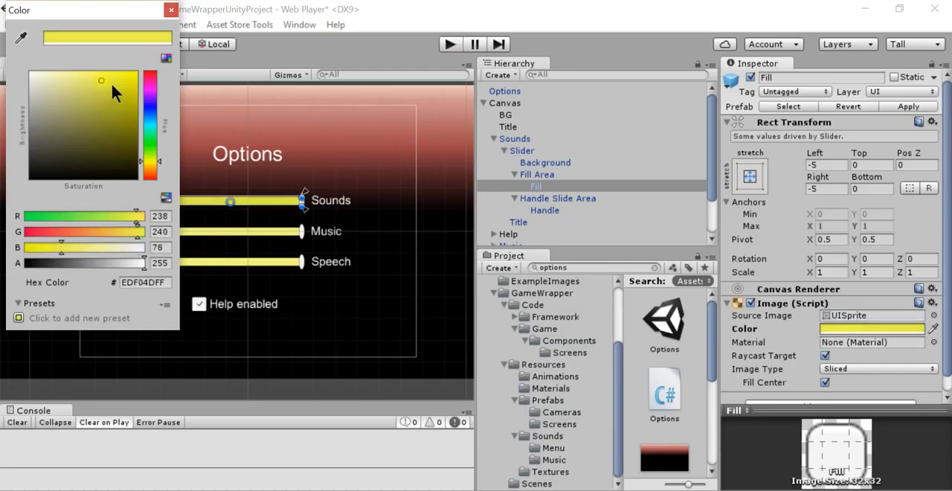
{"action": "left_click", "coordinate": [171, 9]}
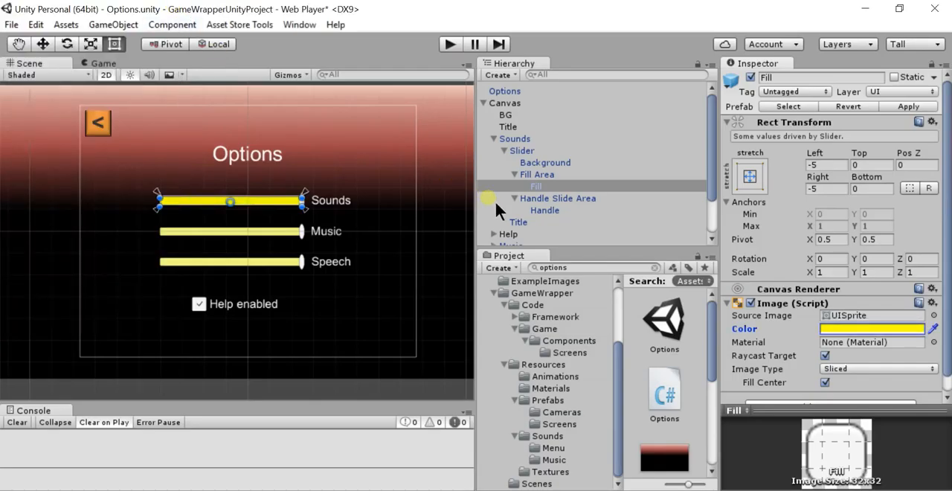
{"action": "key", "text": "ctrl+z"}
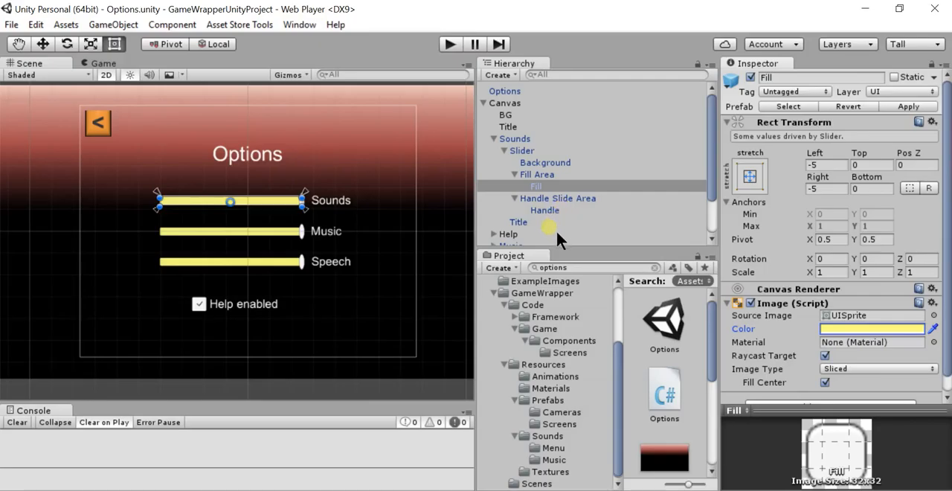
Try out the color setting of the Sounds slider's Handle image, ending on white (FFFFFFFF), and review its image settings
{"action": "left_click", "coordinate": [552, 200]}
{"action": "left_click", "coordinate": [548, 212]}
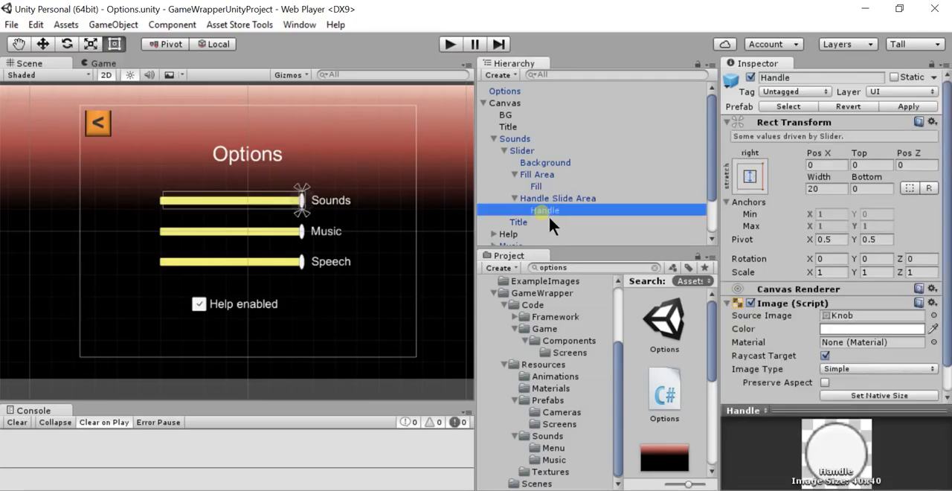
{"action": "left_click", "coordinate": [856, 330]}
{"action": "left_click_drag", "start_coordinate": [111, 79], "coordinate": [33, 75]}
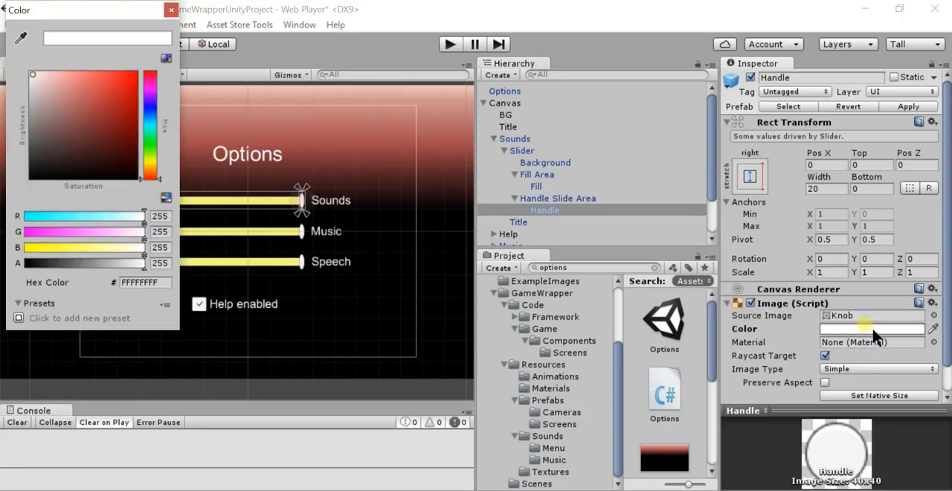
{"action": "left_click", "coordinate": [172, 10]}
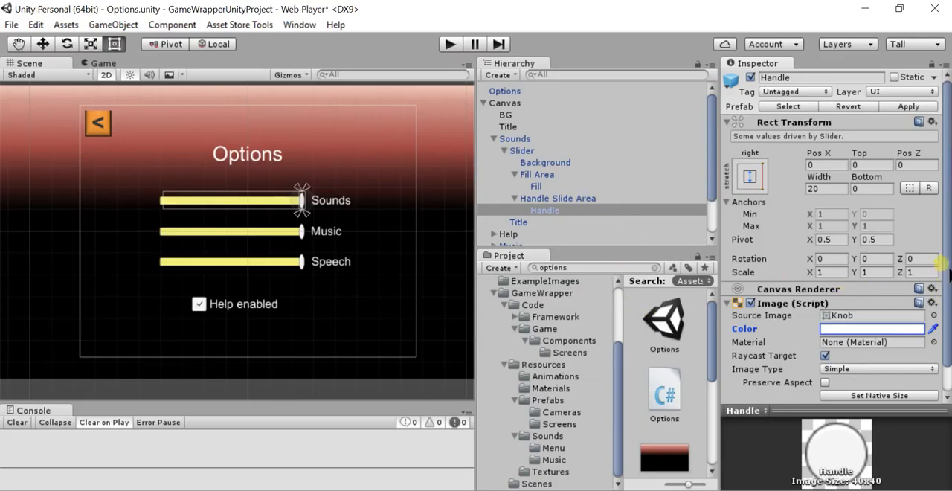
{"action": "scroll", "coordinate": [942, 268], "scroll_direction": "down", "scroll_amount": 2}
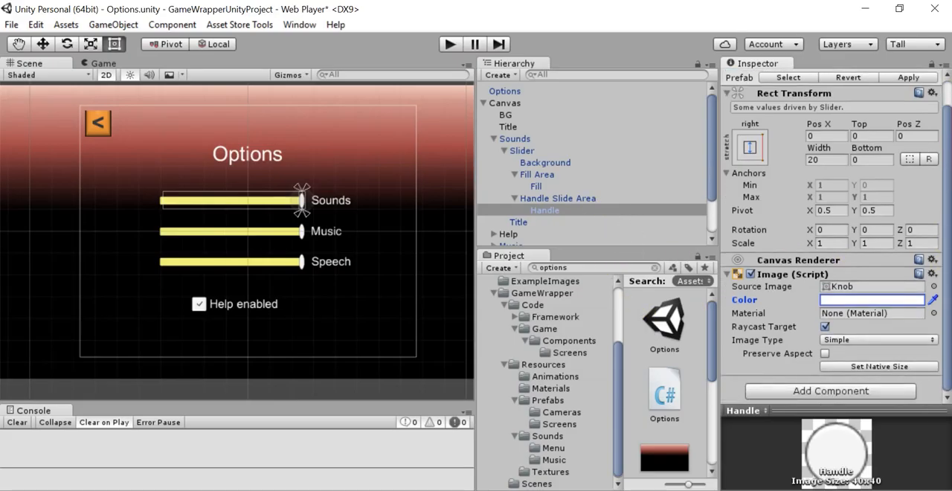
Examine the Sounds slider's Handle Slide Area and the color transition and navigation settings of its Slider component
{"action": "left_click", "coordinate": [586, 198]}
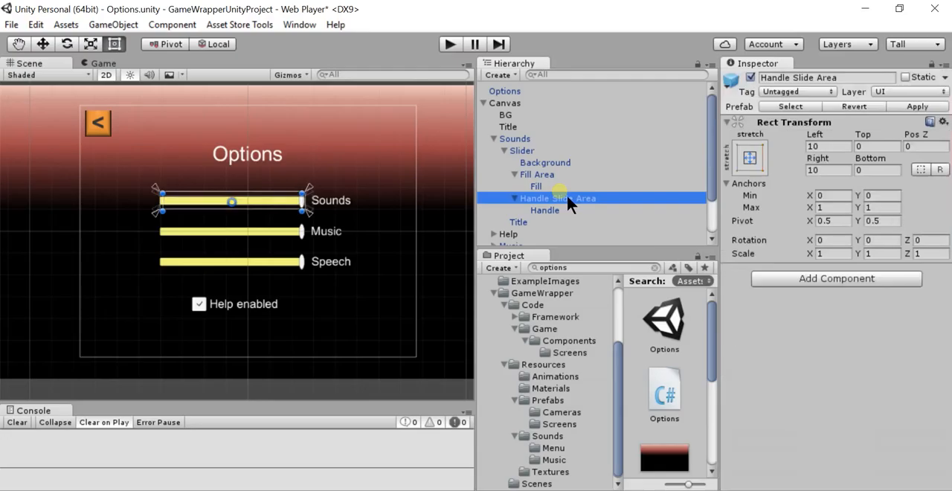
{"action": "left_click", "coordinate": [517, 149]}
{"action": "scroll", "coordinate": [852, 305], "scroll_direction": "down", "scroll_amount": 4}
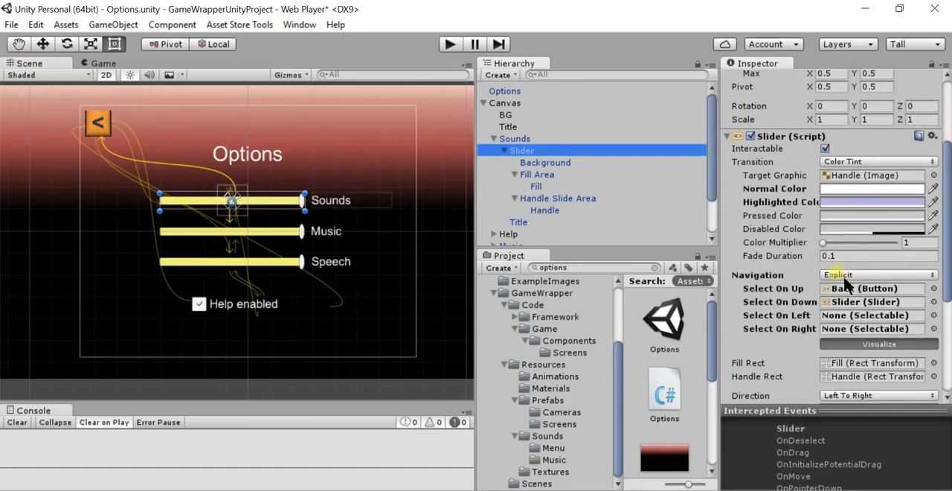